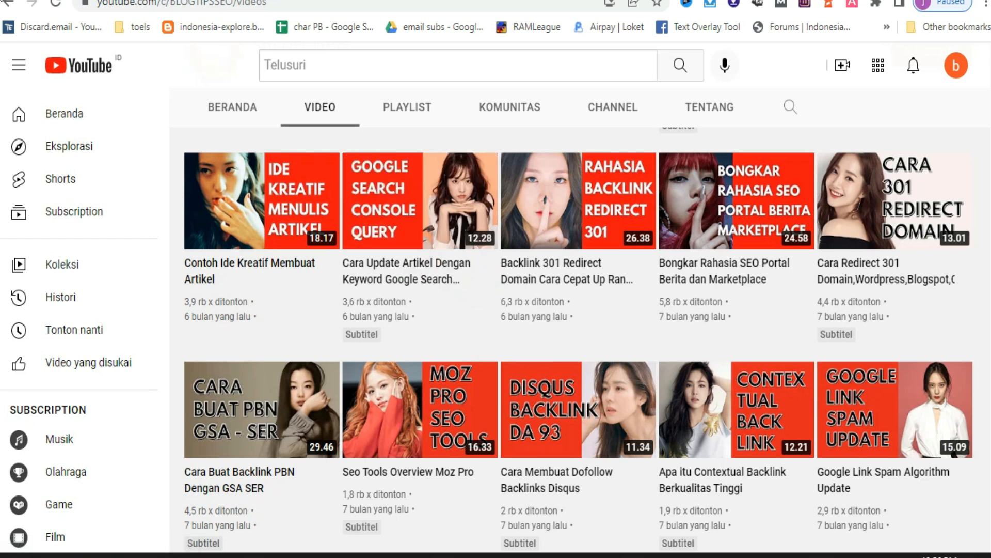
# - Draw a red rectangle around the "Bongkar Rahasia SEO Portal Berita dan Marketplace" video using the screen recorder's drawing mode
pyautogui.click(37, 4)
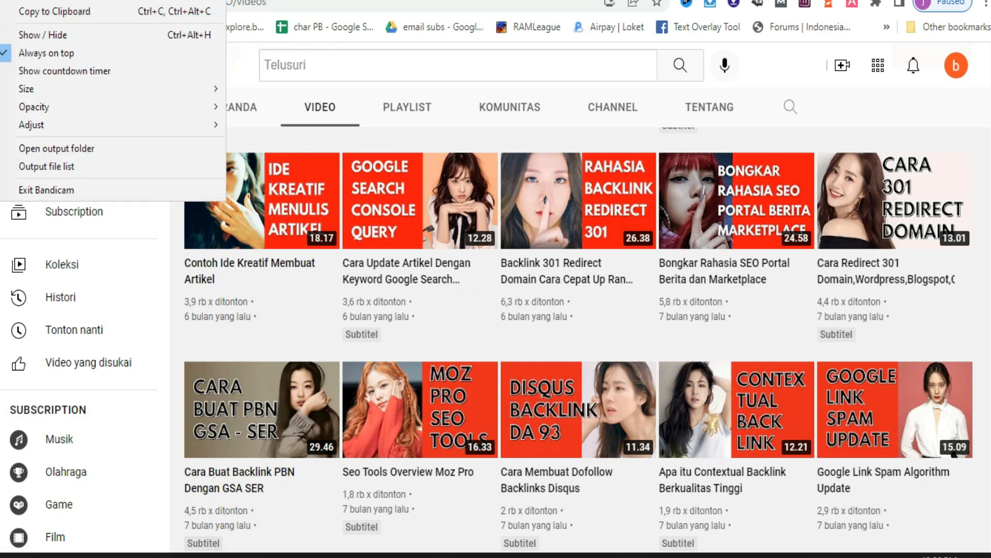
pyautogui.click(42, 1)
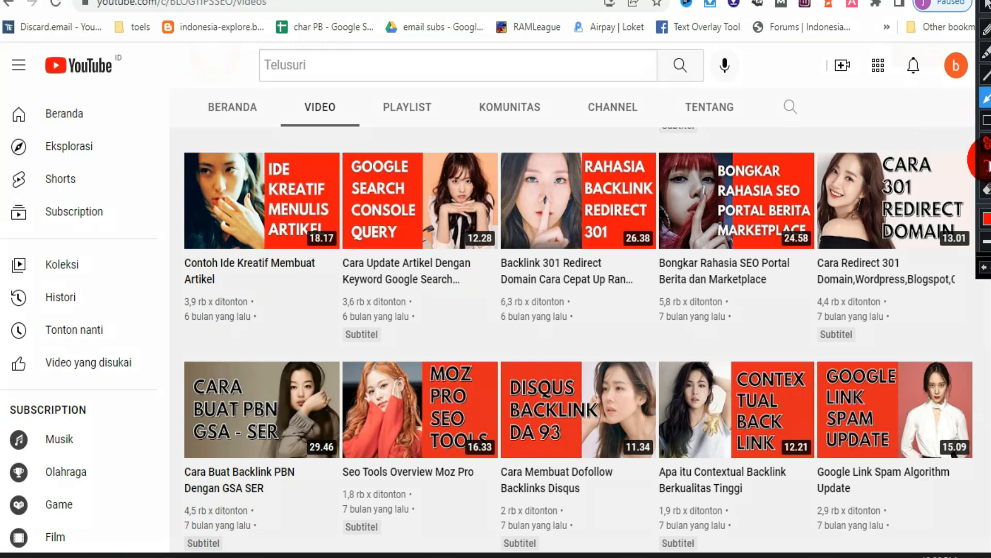
pyautogui.click(986, 120)
pyautogui.moveTo(657, 123)
pyautogui.mouseDown()
pyautogui.moveTo(740, 313)
pyautogui.moveTo(823, 289)
pyautogui.mouseUp()
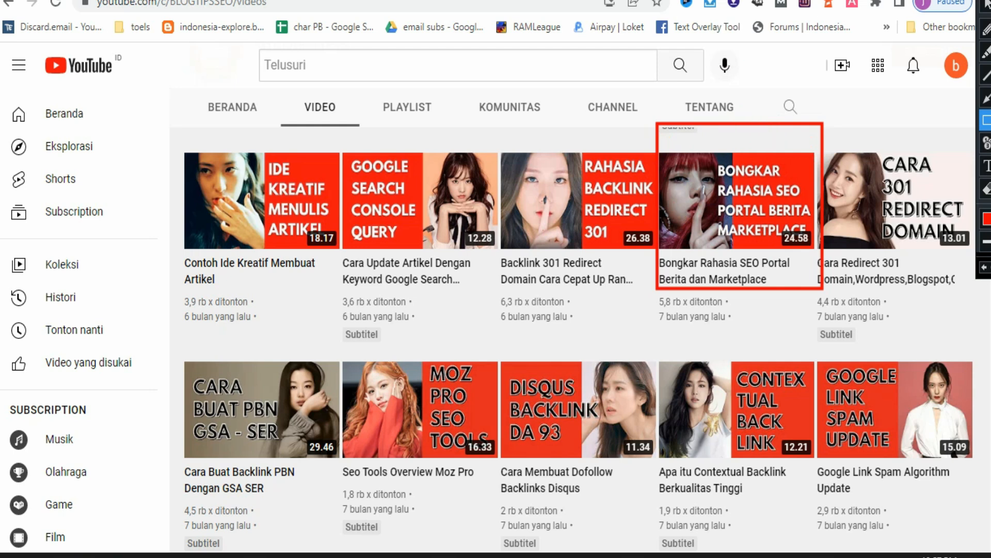
# - Switch to the JD.ID Mobil Golf category page, clear the on-screen drawing and look at the product categories
pyautogui.click(486, 1)
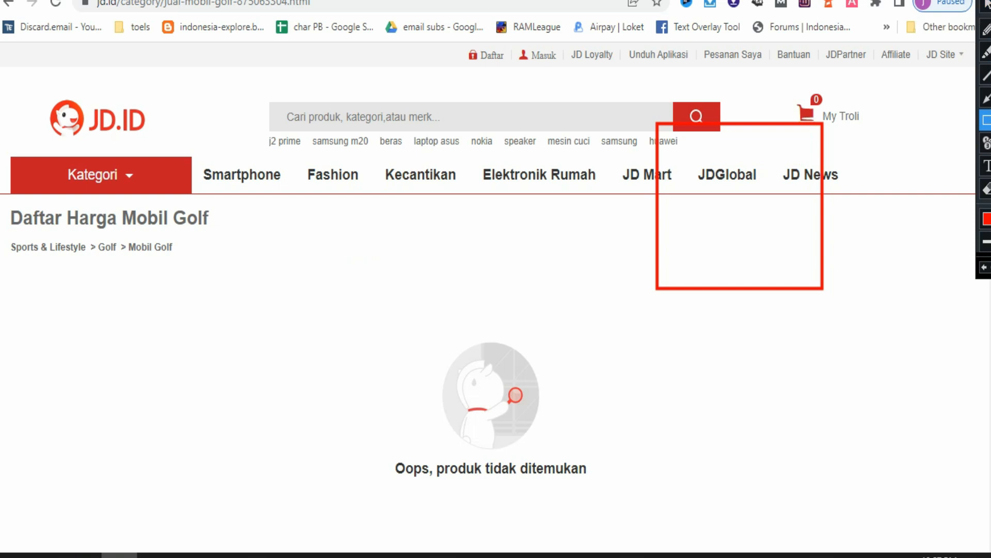
pyautogui.press('Escape')
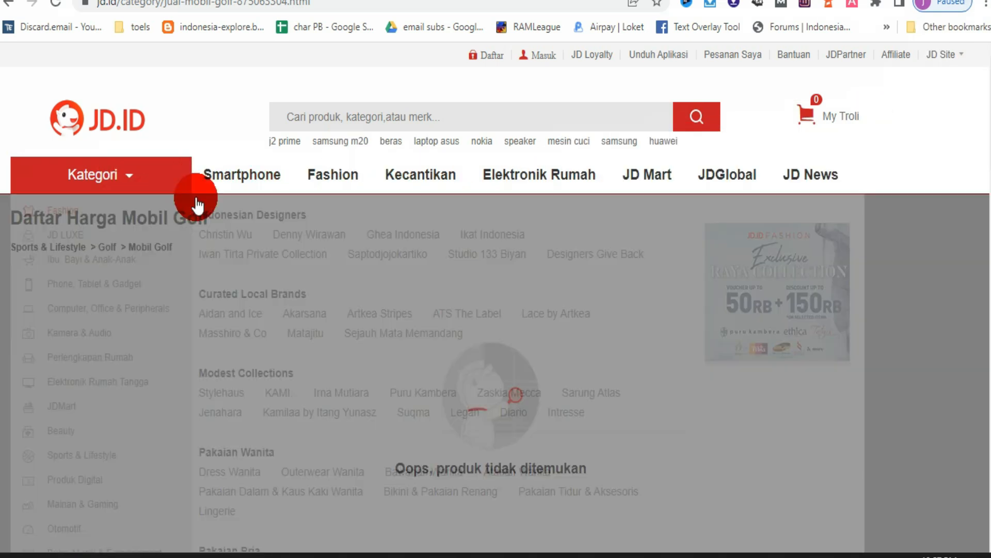
pyautogui.moveTo(128, 181)
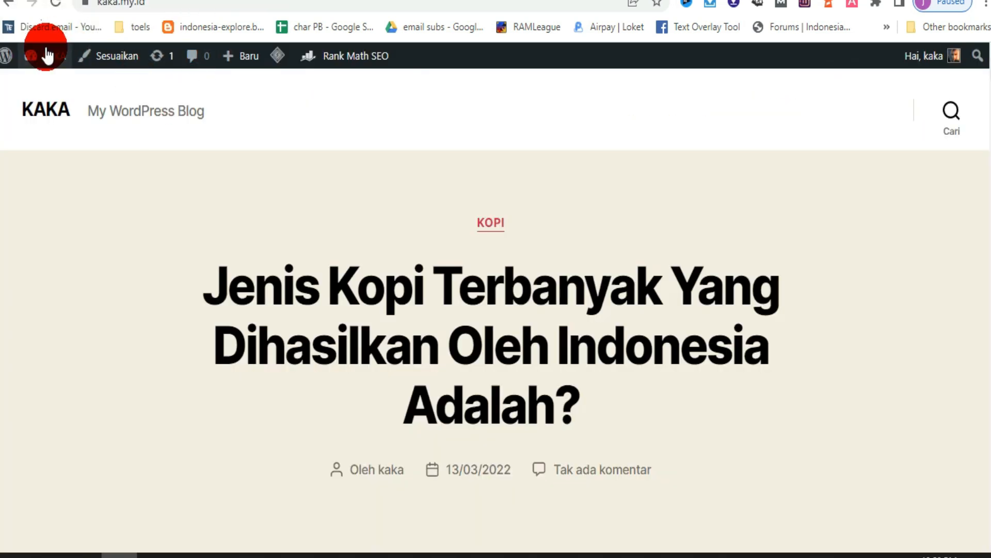
# - Go to the WordPress dashboard of the kaka.my.id site and open Rank Math's sitemap settings
pyautogui.click(42, 85)
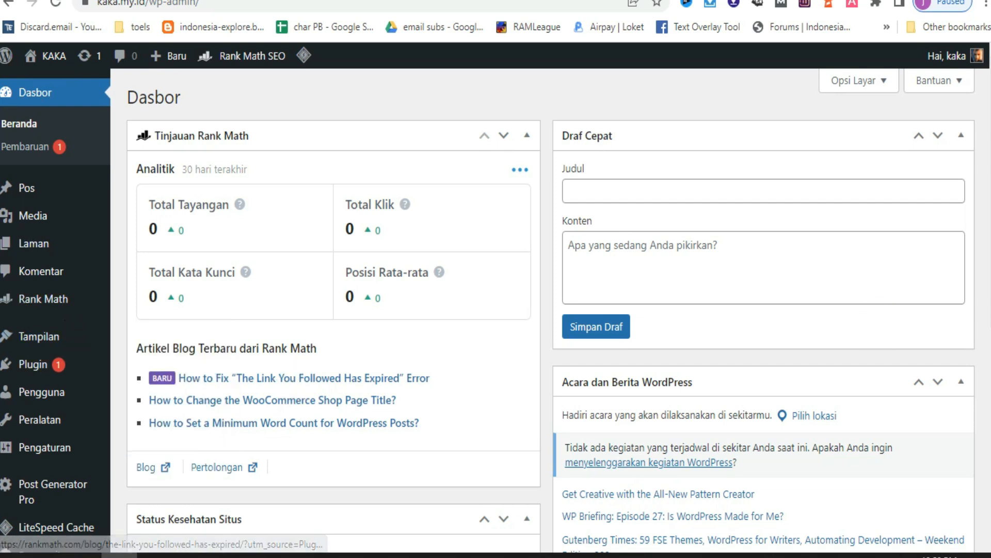
pyautogui.scroll(-3, 984, 207)
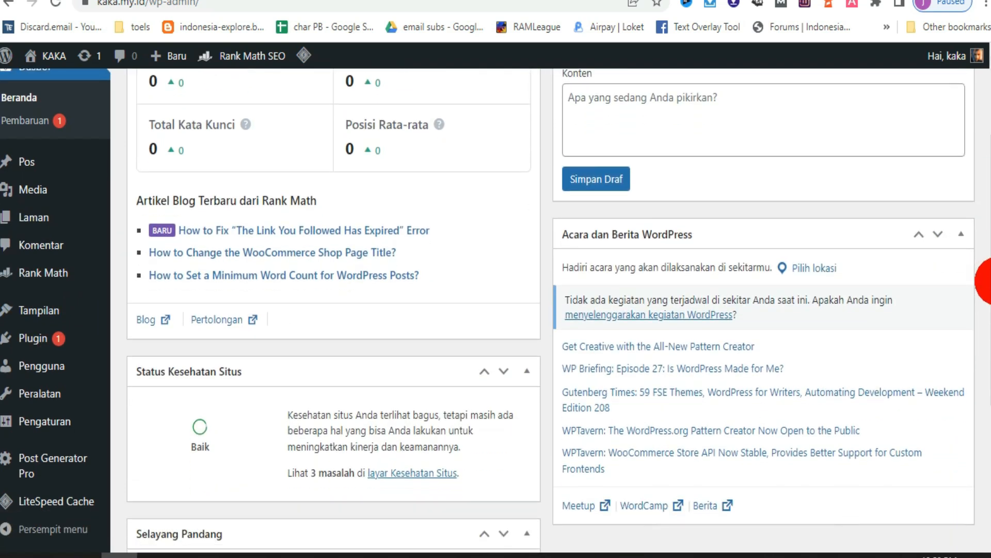
pyautogui.moveTo(40, 274)
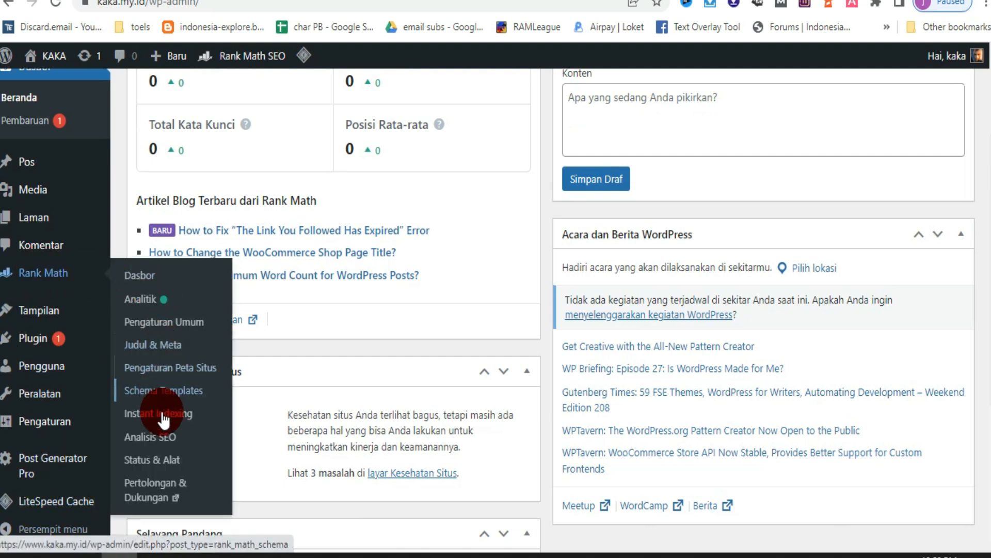
pyautogui.click(170, 367)
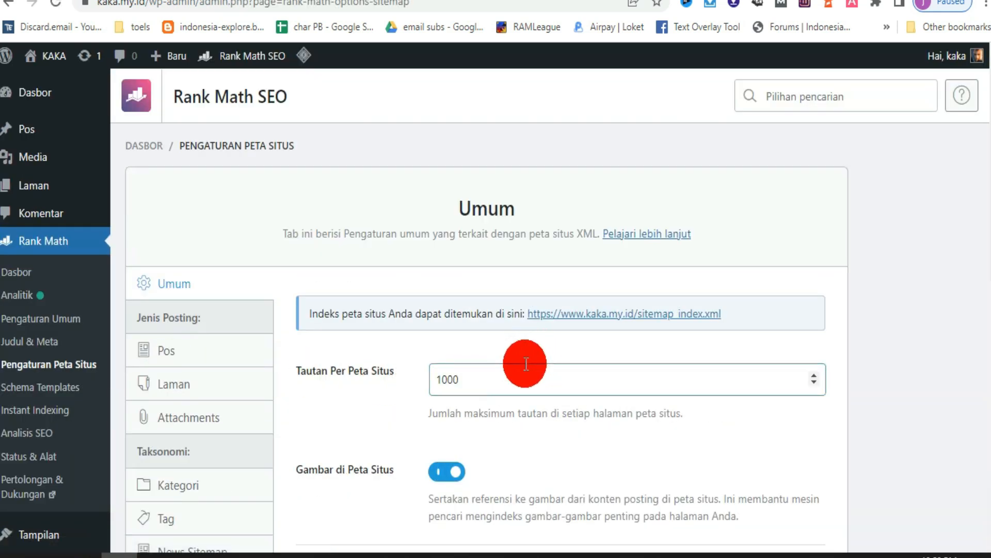
# - Check the links-per-sitemap limit in the general settings and the sitemap settings for the Tag taxonomy
pyautogui.click(467, 385)
pyautogui.moveTo(468, 385); pyautogui.dragTo(421, 387)
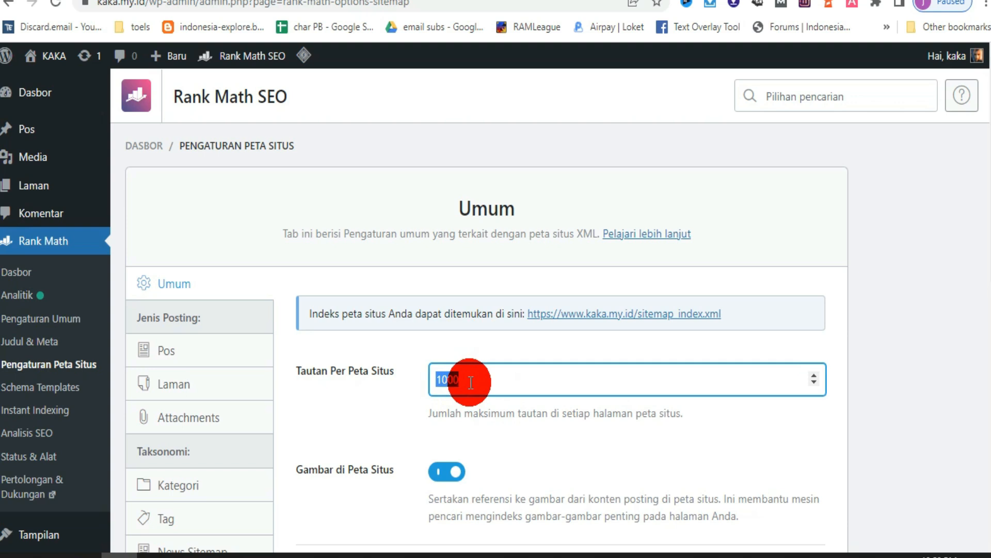
pyautogui.click(387, 429)
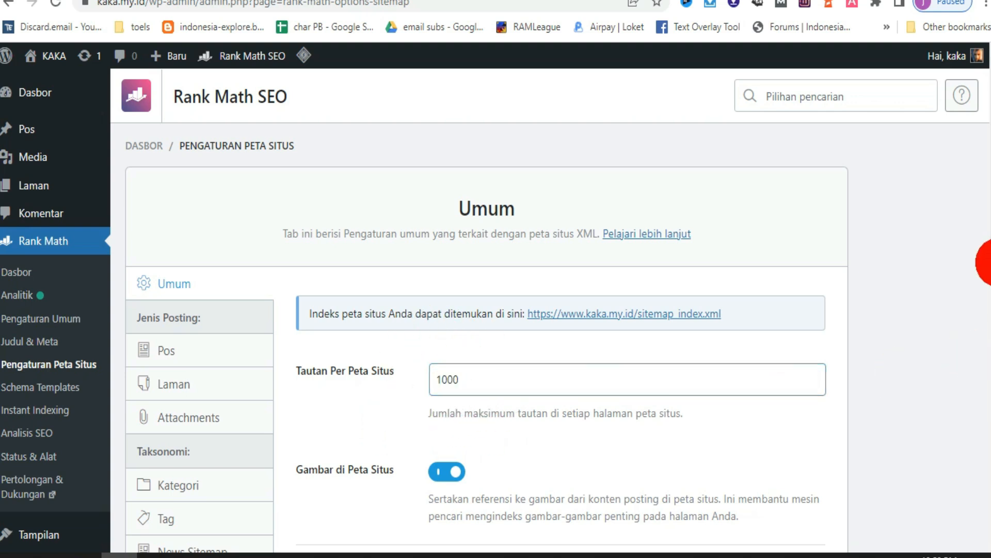
pyautogui.scroll(-3, 978, 351)
pyautogui.scroll(-2, 979, 346)
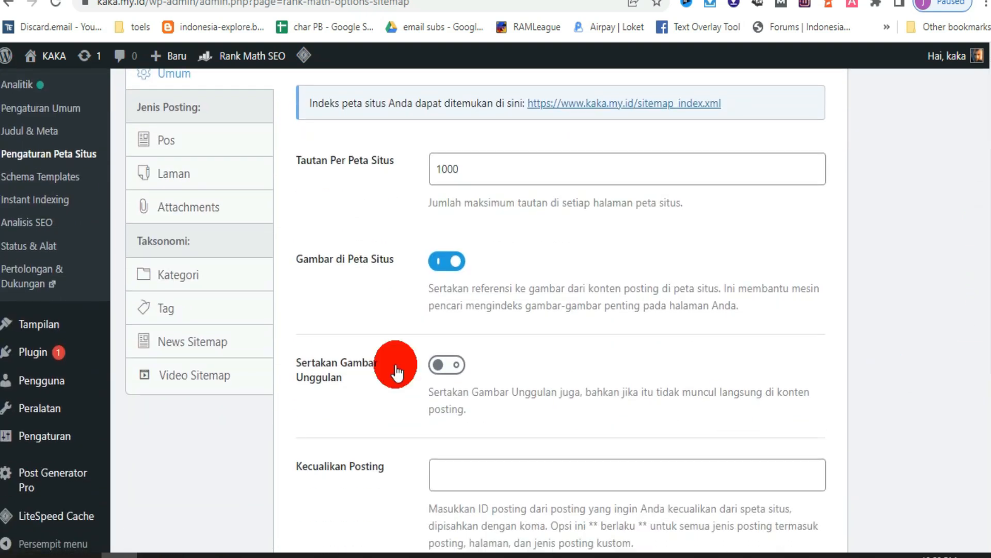
pyautogui.click(155, 312)
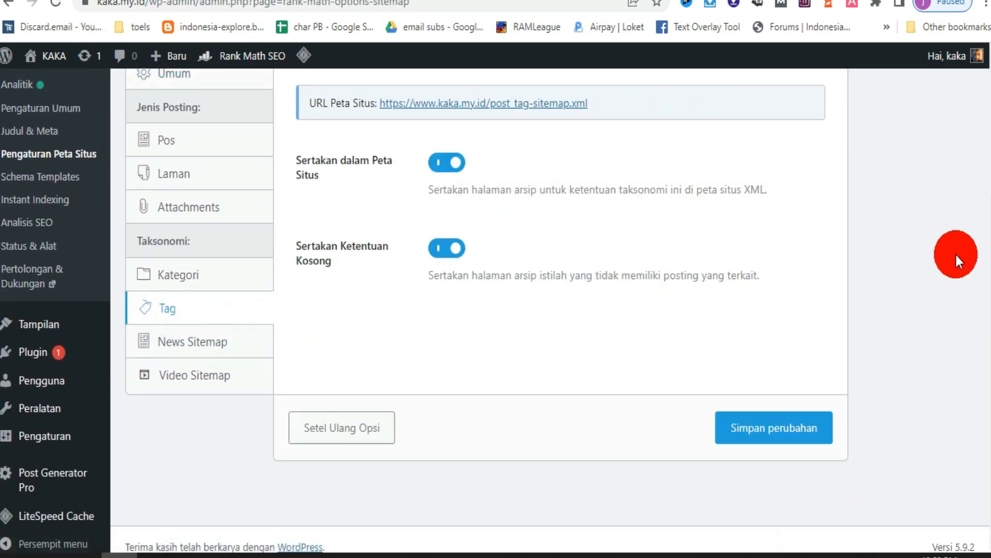
pyautogui.scroll(1, 984, 248)
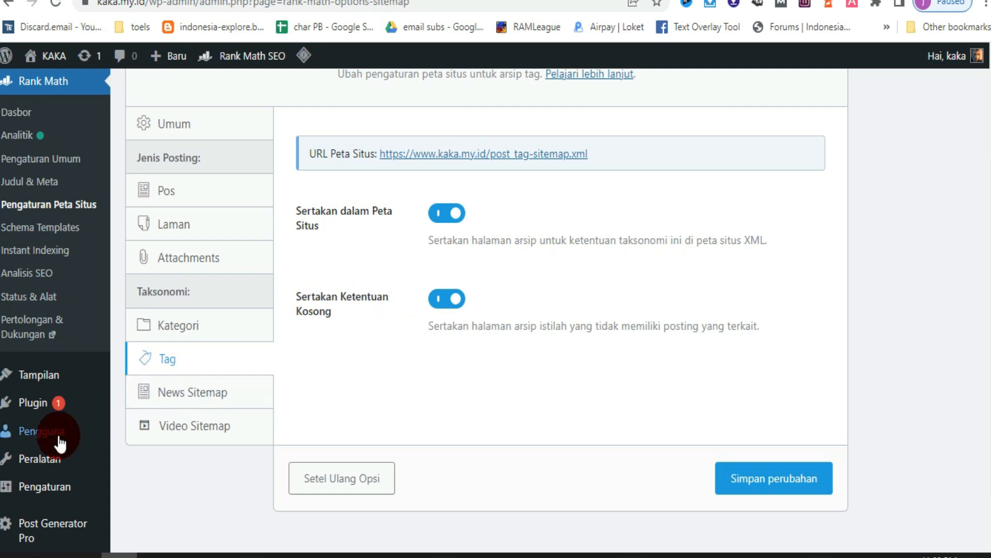
# - Go to the page for adding new plugins and search the plugin directory for "Quick Bulk Tags Creator"
pyautogui.click(40, 407)
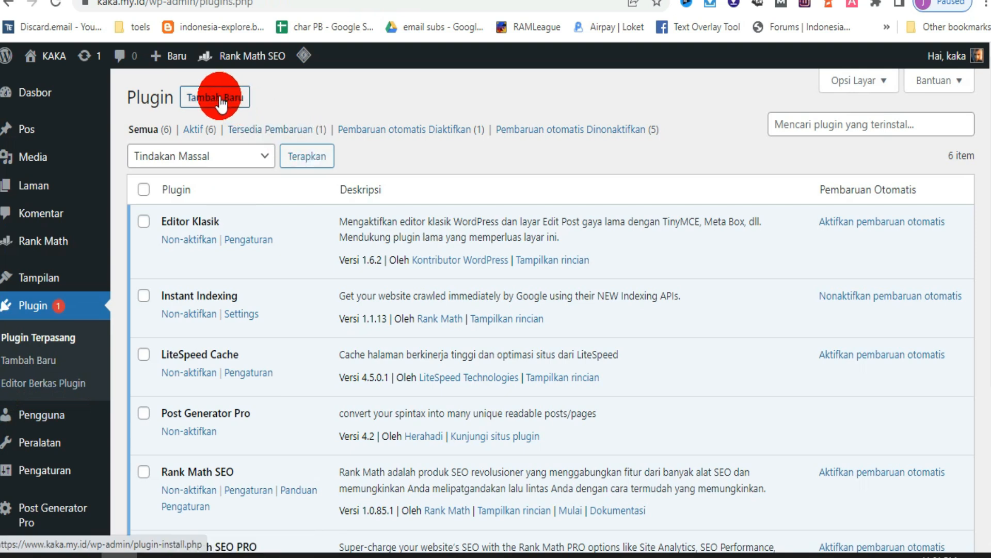
pyautogui.click(217, 100)
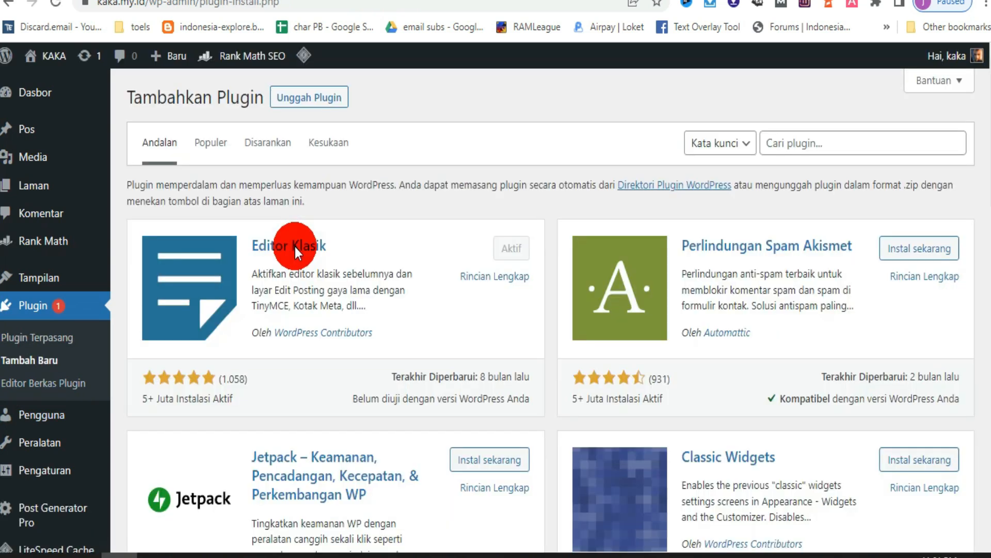
pyautogui.click(337, 103)
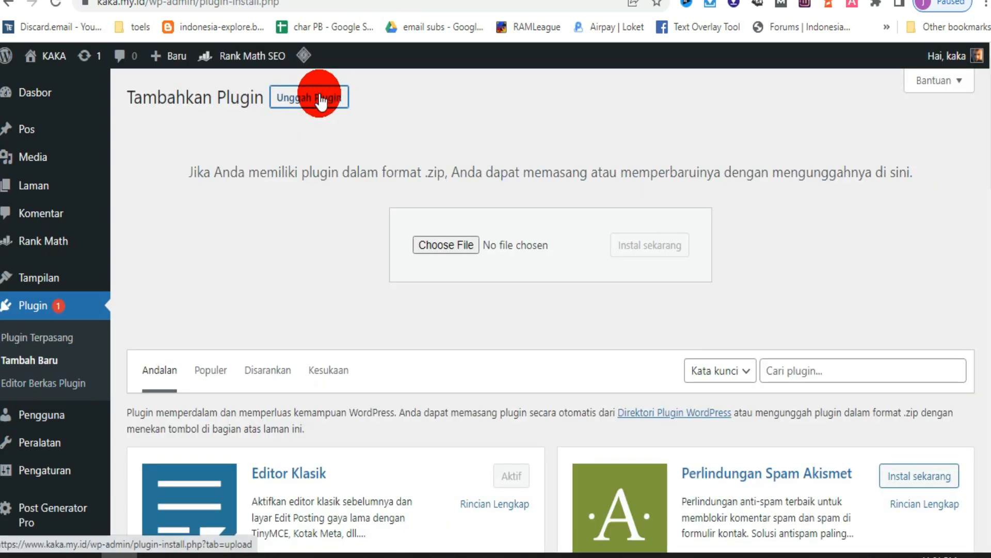
pyautogui.click(789, 364)
pyautogui.rightClick(789, 364)
pyautogui.click(826, 241)
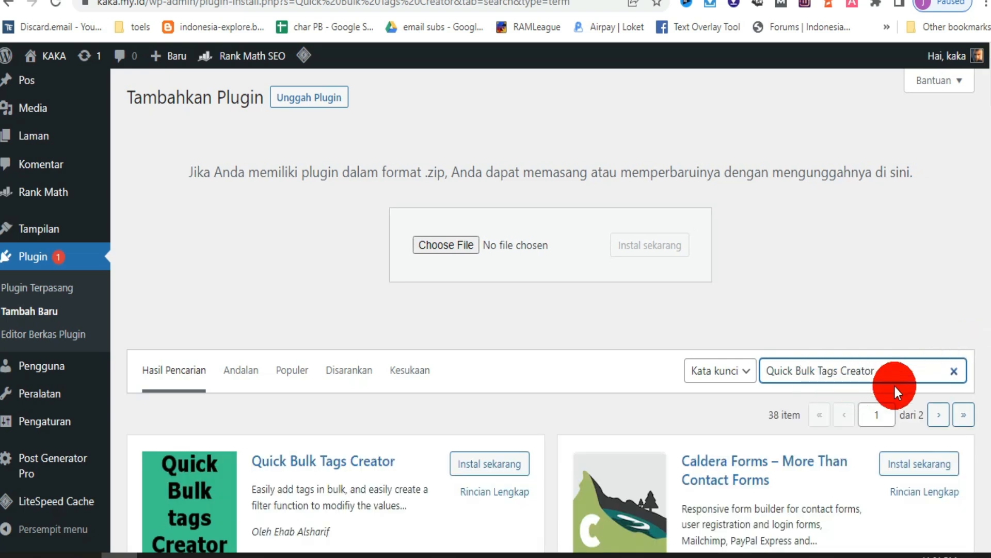
# - Install and activate the Quick Bulk Tags Creator plugin
pyautogui.scroll(-5, 984, 109)
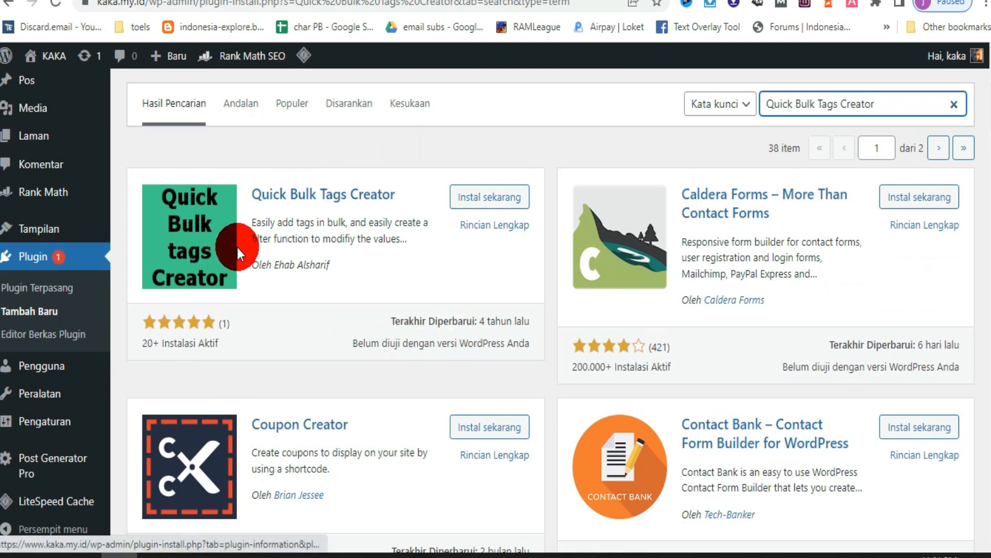
pyautogui.click(468, 199)
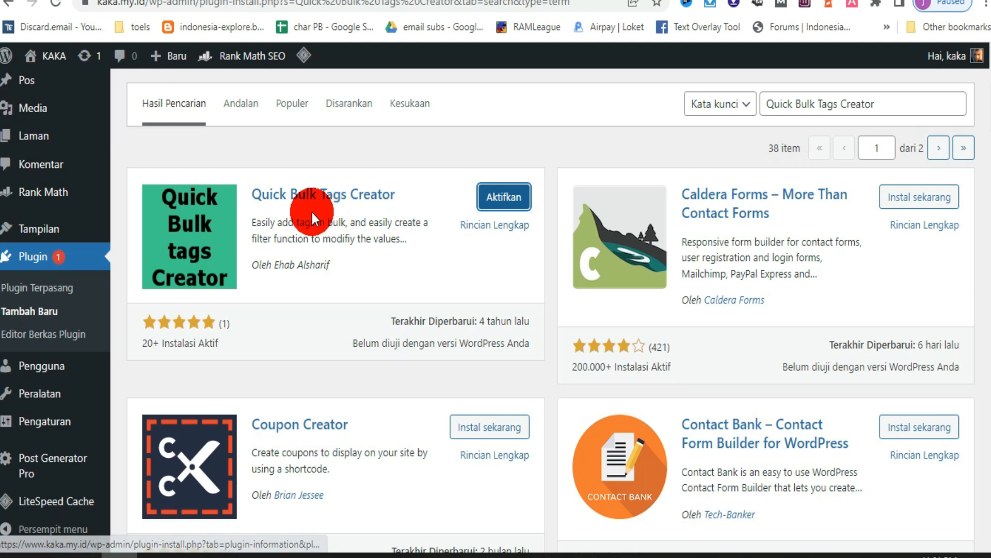
pyautogui.click(504, 205)
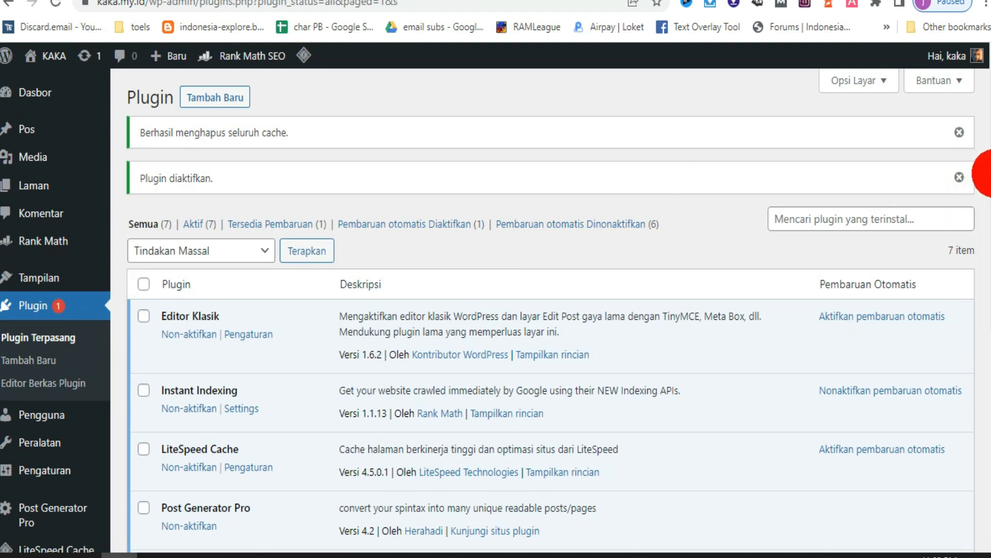
# - Open the settings of Quick Bulk Tags Creator from the installed plugins
pyautogui.scroll(-3, 983, 232)
pyautogui.moveTo(986, 265); pyautogui.dragTo(988, 287)
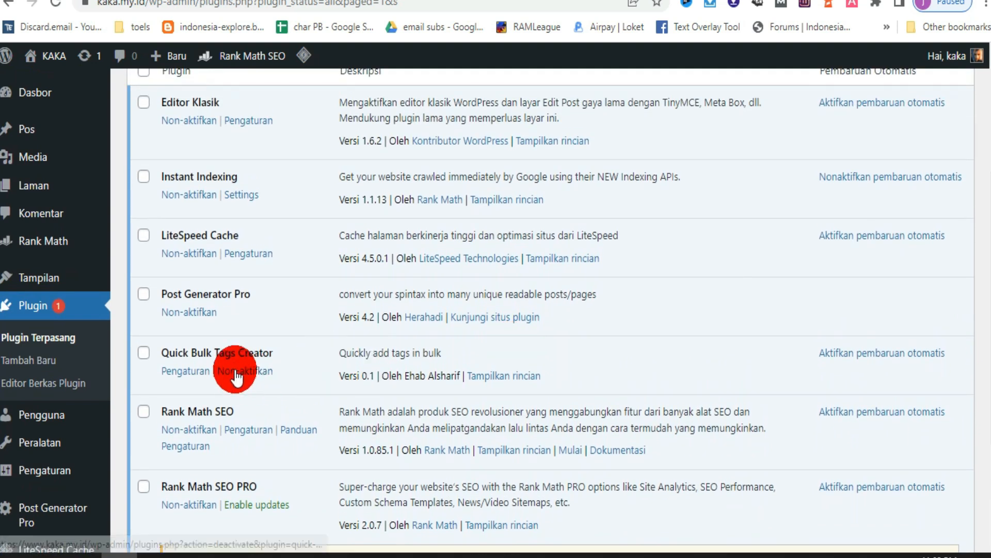
pyautogui.click(181, 371)
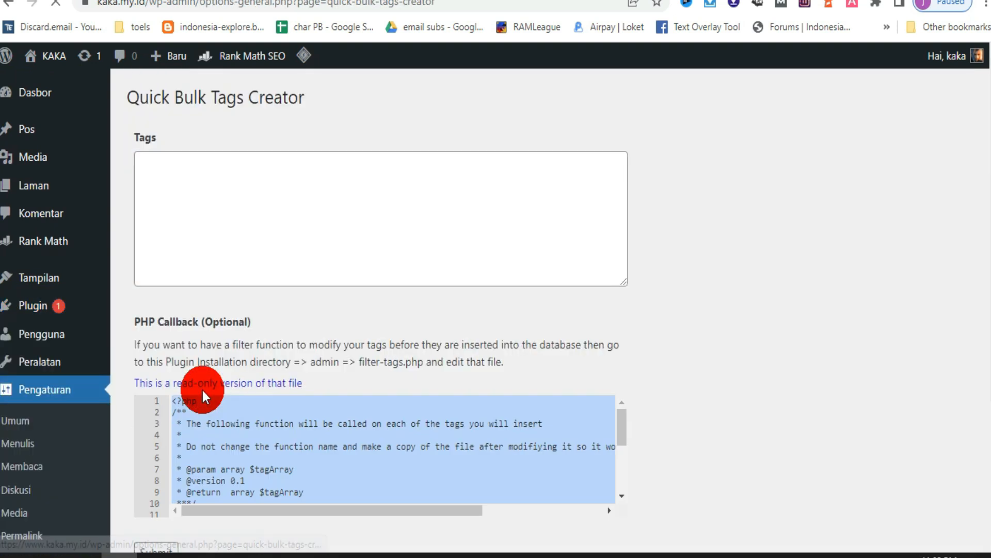
# - Examine the Quick Bulk Tags Creator page, including the tags field, the optional PHP callback and the submission area
pyautogui.click(250, 187)
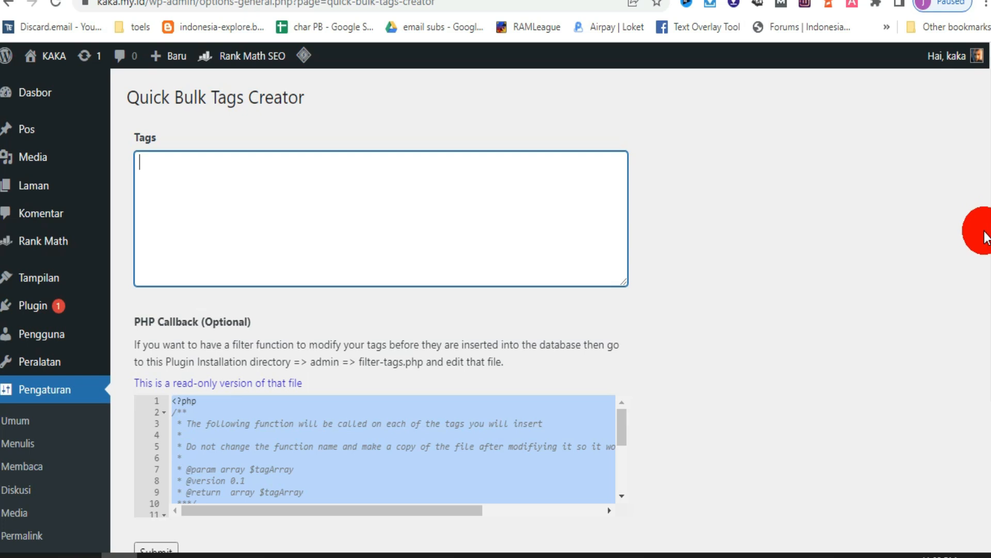
pyautogui.scroll(-4, 981, 247)
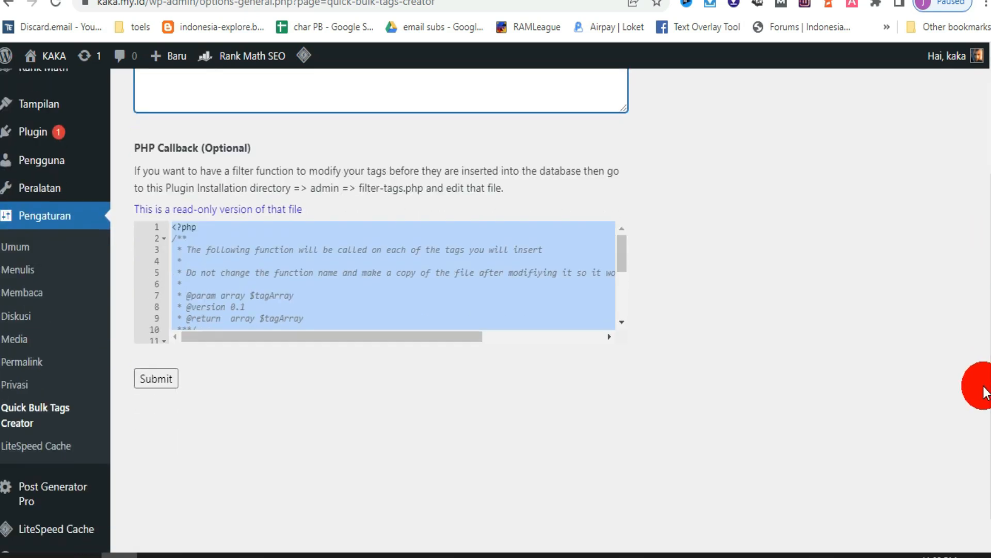
pyautogui.scroll(2, 976, 372)
pyautogui.scroll(1, 979, 287)
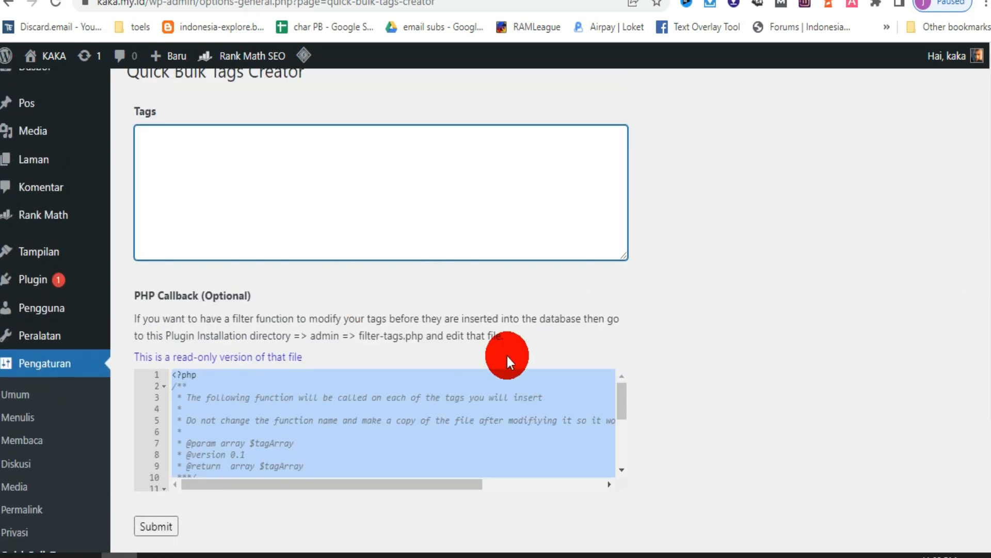
pyautogui.scroll(-2, 984, 216)
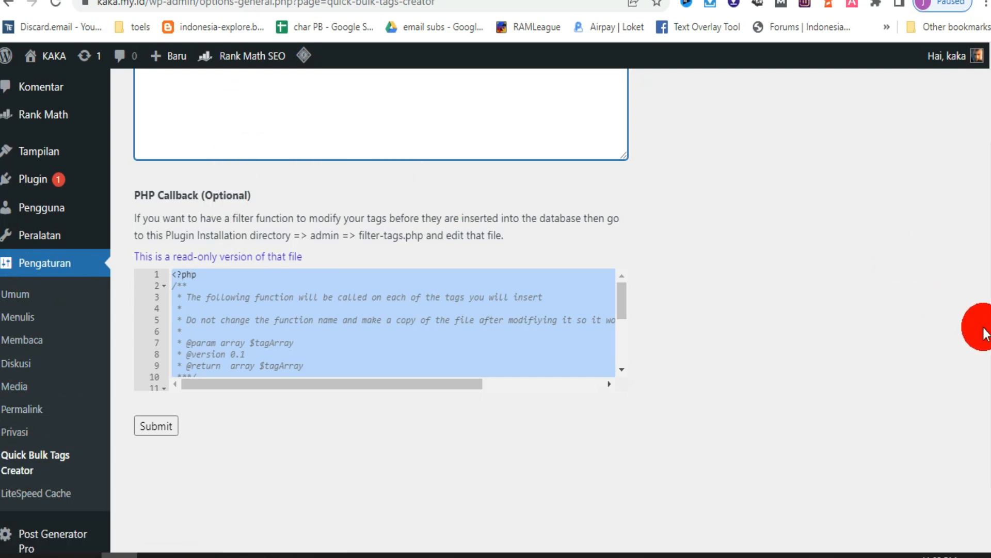
pyautogui.scroll(3, 981, 310)
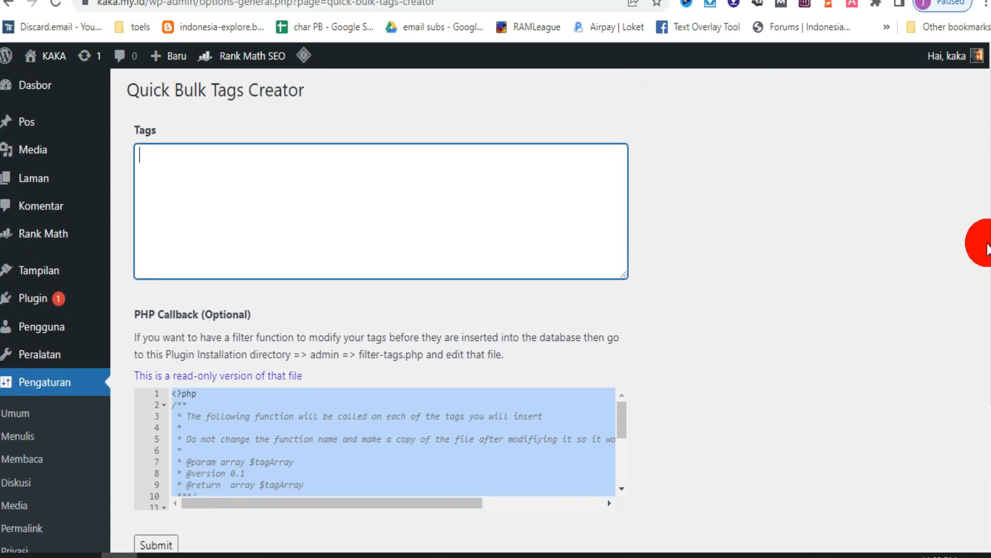
pyautogui.click(222, 204)
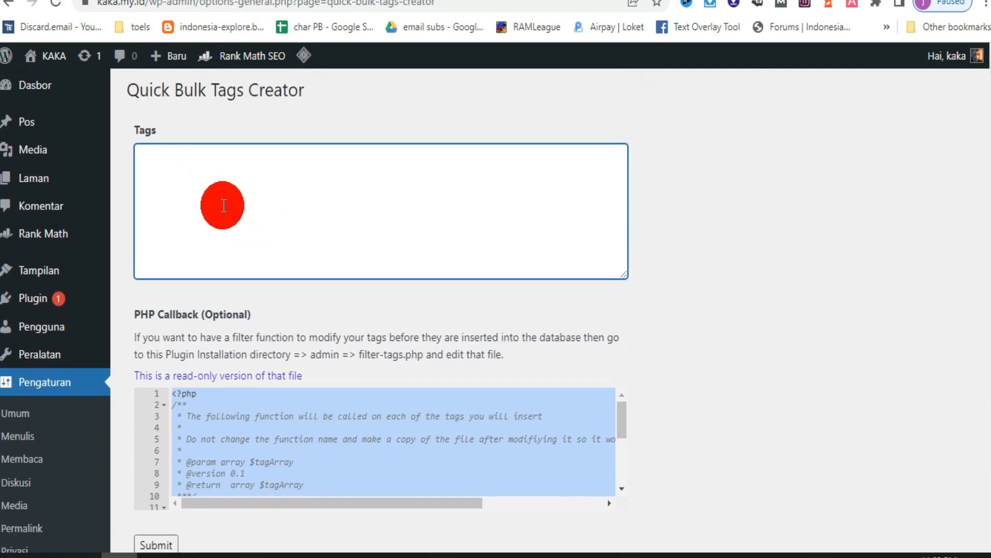
pyautogui.moveTo(33, 164)
pyautogui.scroll(-1, 143, 326)
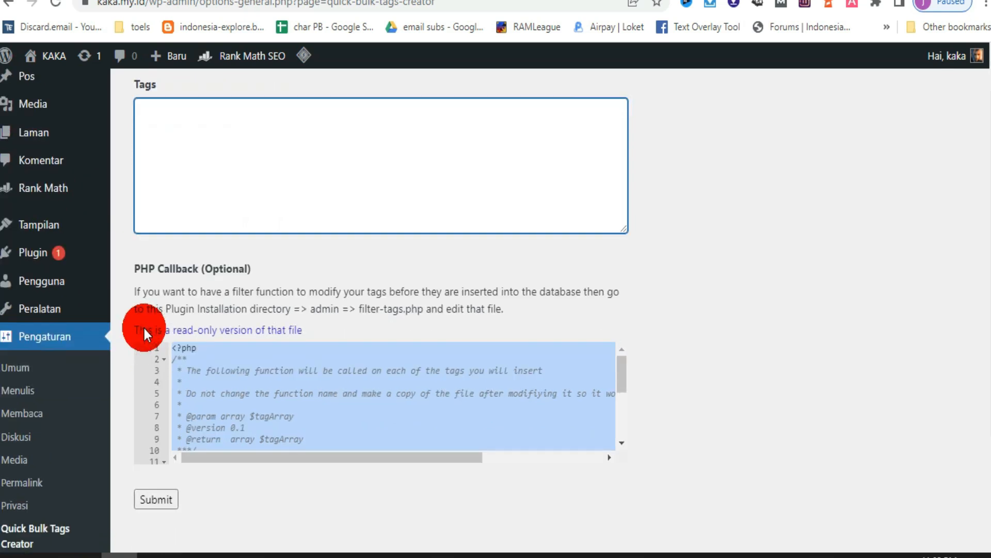
pyautogui.scroll(1, 122, 337)
pyautogui.scroll(-2, 121, 336)
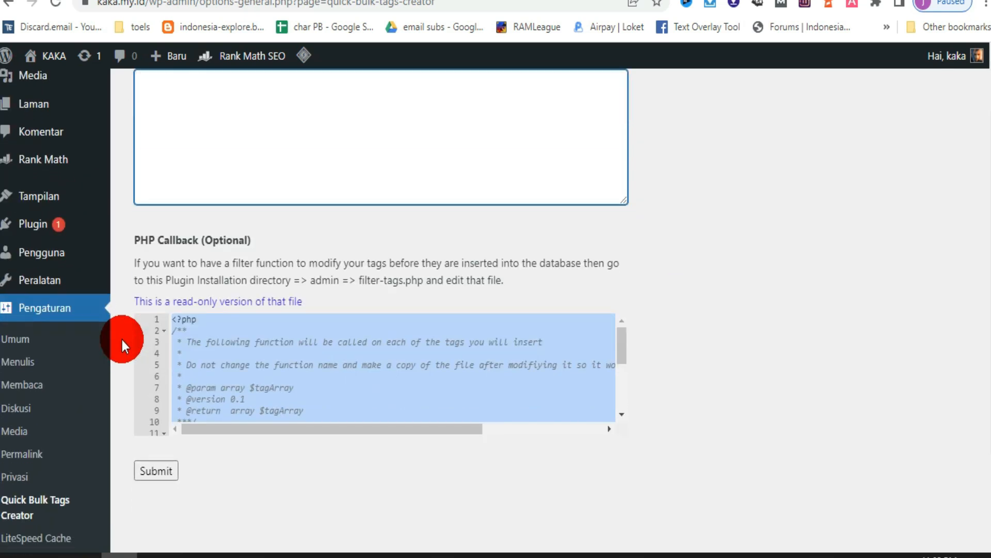
pyautogui.scroll(2, 121, 337)
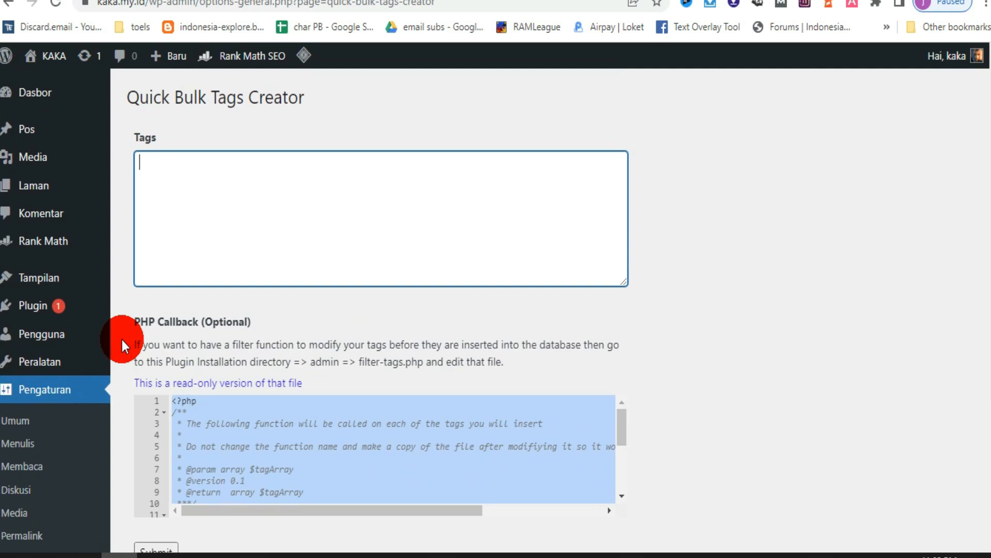
# - Open the management page for the post tags
pyautogui.moveTo(30, 135)
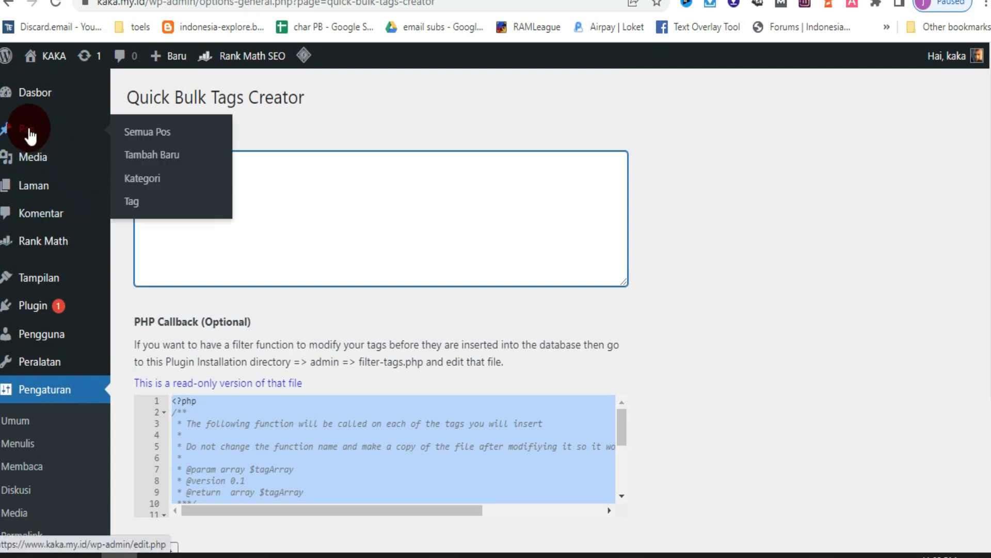
pyautogui.click(132, 202)
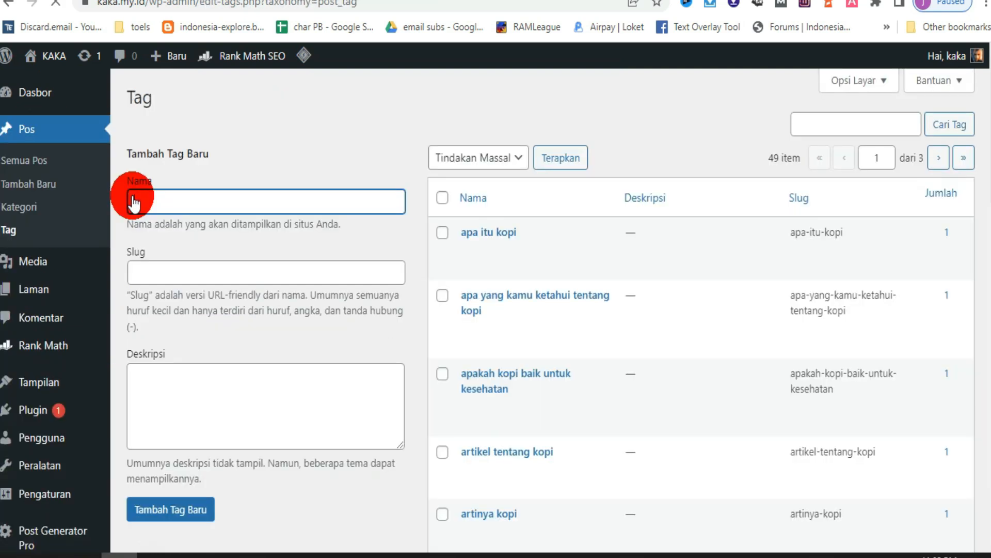
# - Examine the tag count and the name, slug and description fields for adding a single tag
pyautogui.doubleClick(773, 159)
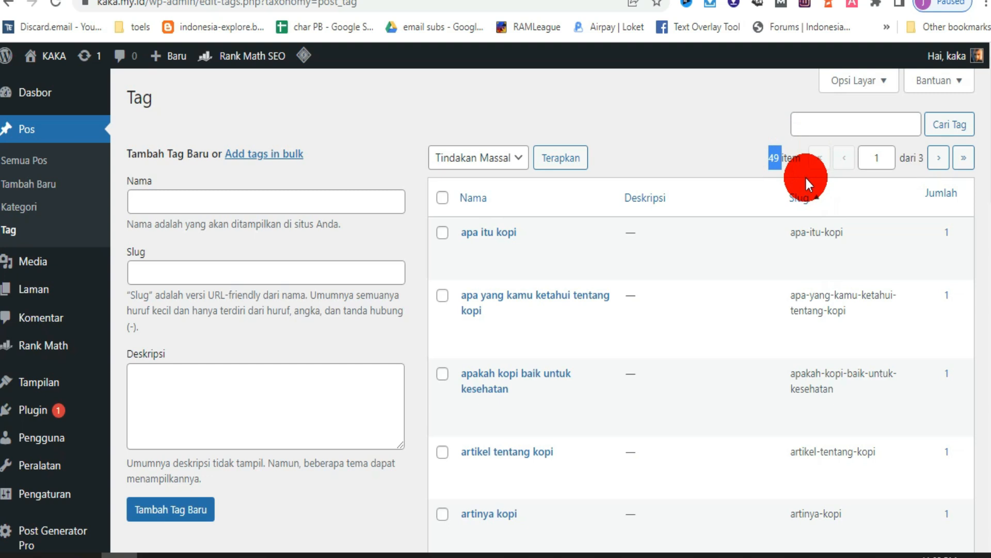
pyautogui.click(190, 199)
pyautogui.click(210, 419)
pyautogui.click(210, 271)
pyautogui.click(216, 199)
pyautogui.click(204, 420)
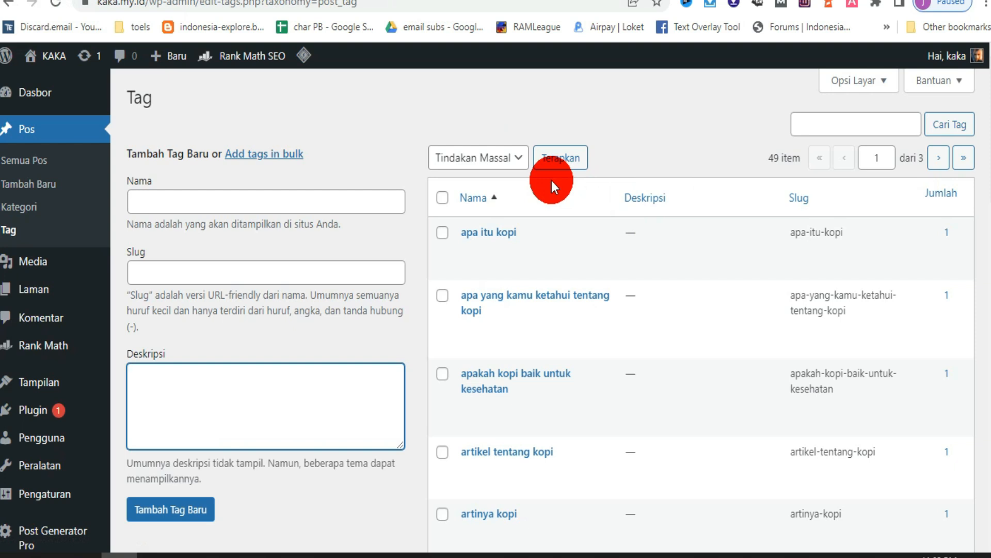
# - Switch to Ahrefs Keywords Explorer, look up "mesin pembuat kopi" on Google for Indonesia, and open the full list of matching terms
pyautogui.click(445, 1)
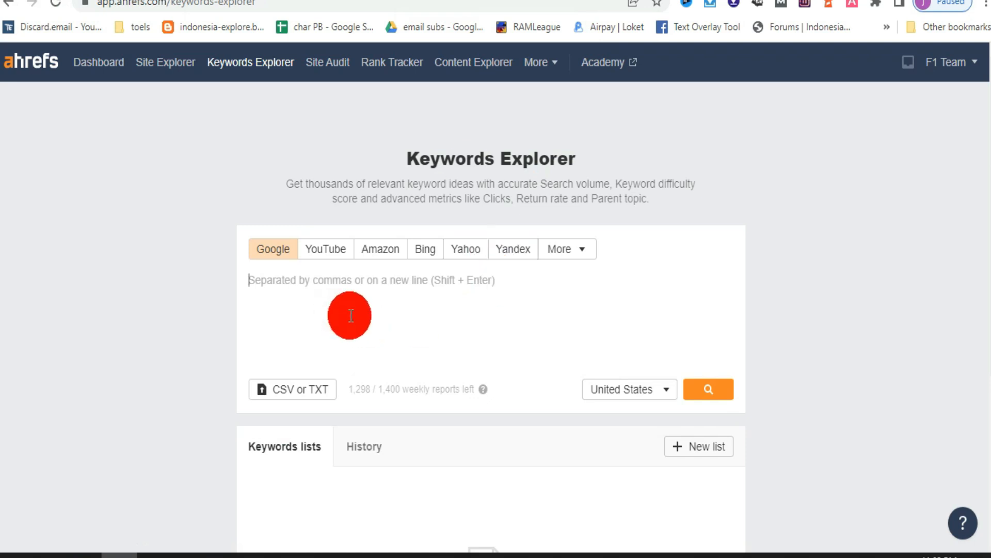
pyautogui.write('mesin pembuat kopi')
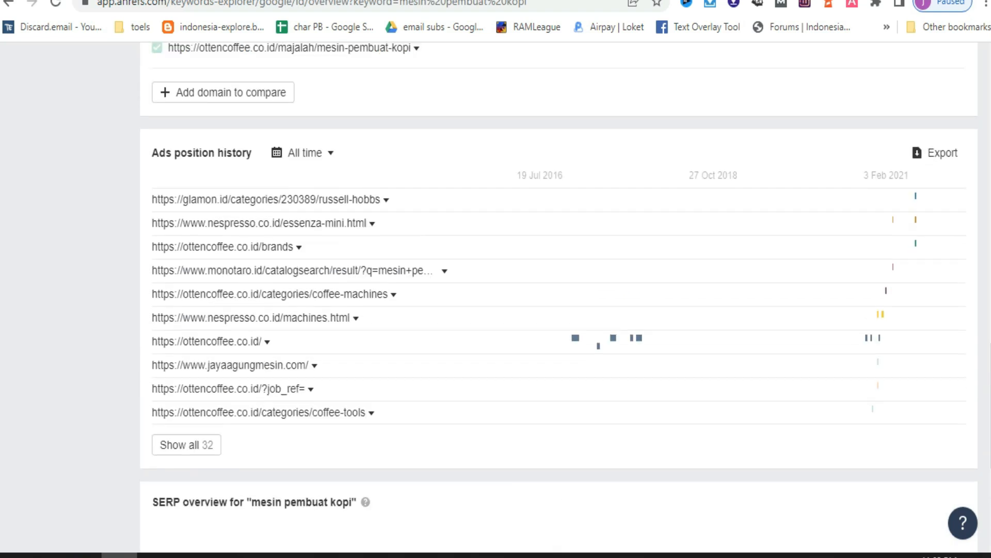
pyautogui.scroll(2, 558, 289)
pyautogui.moveTo(990, 333); pyautogui.dragTo(990, 133)
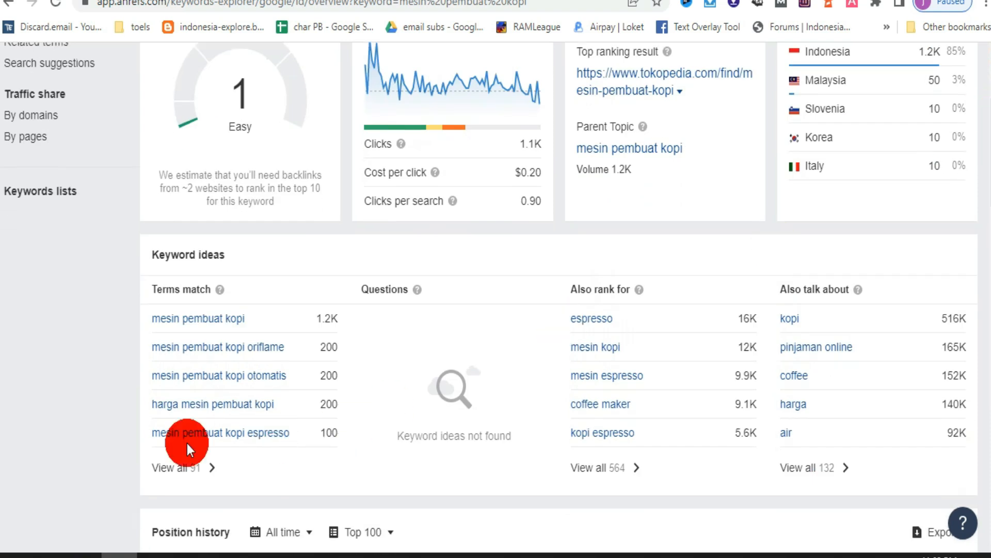
pyautogui.click(172, 468)
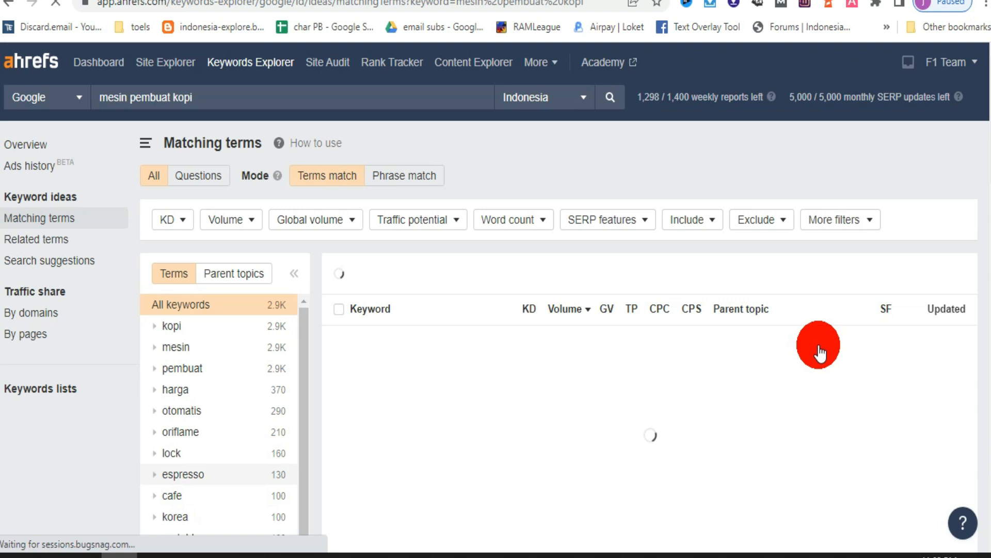
pyautogui.moveTo(990, 118); pyautogui.dragTo(982, 365)
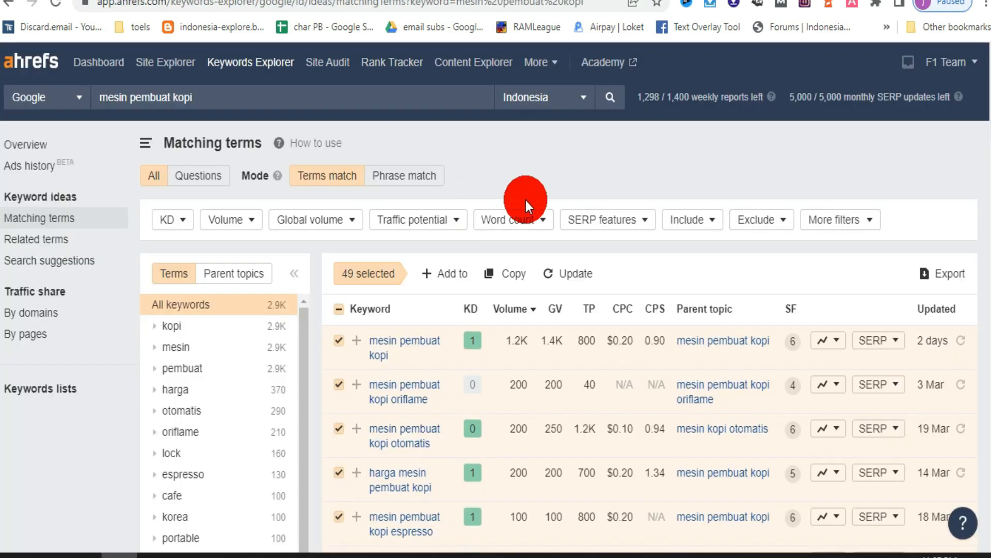
# - Export all 91 matching terms to a CSV file and show the downloaded file in its folder
pyautogui.click(943, 273)
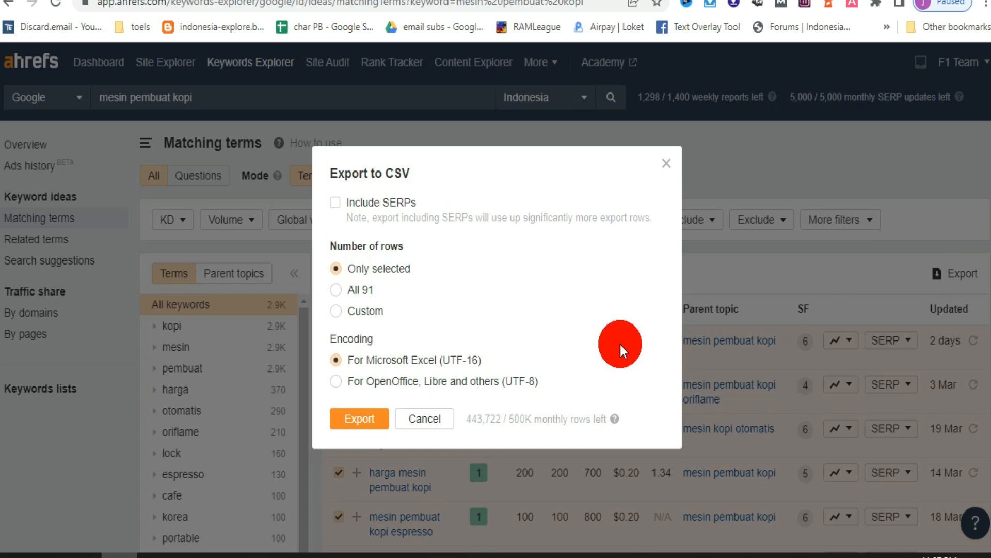
pyautogui.click(336, 290)
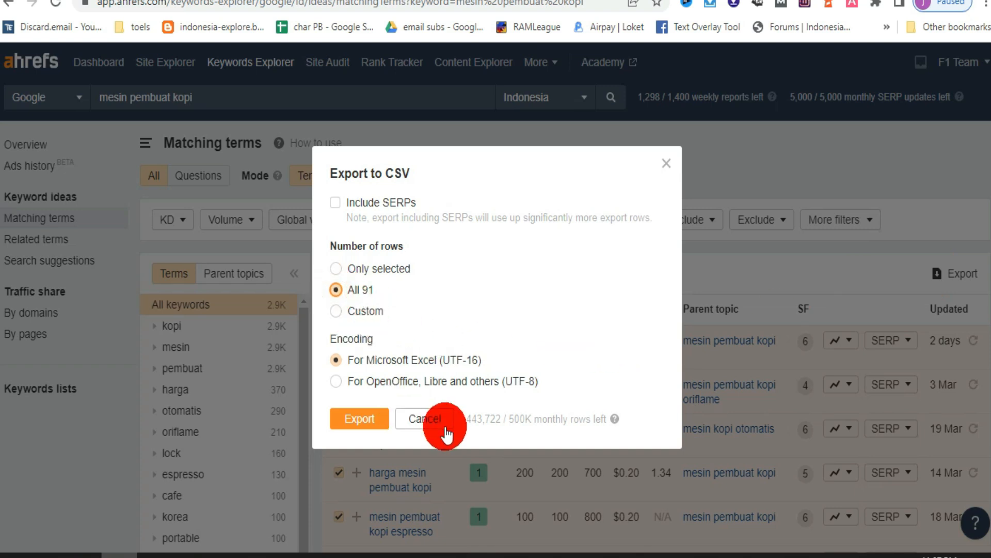
pyautogui.click(371, 430)
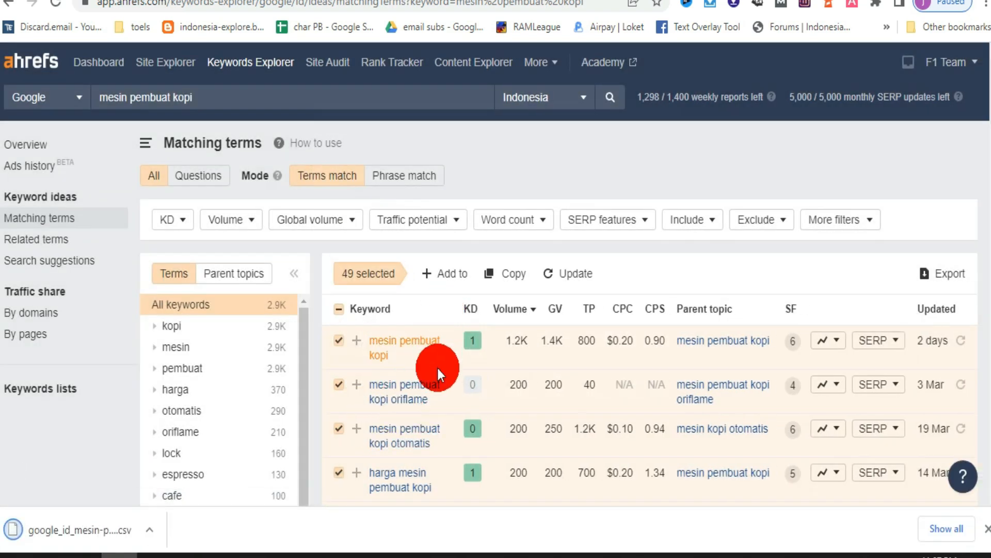
pyautogui.click(939, 531)
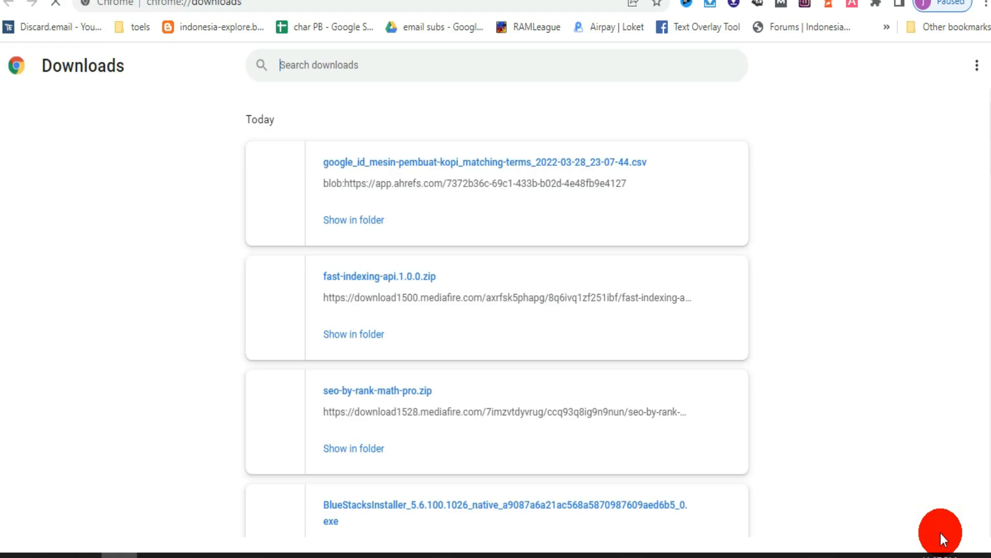
pyautogui.click(347, 219)
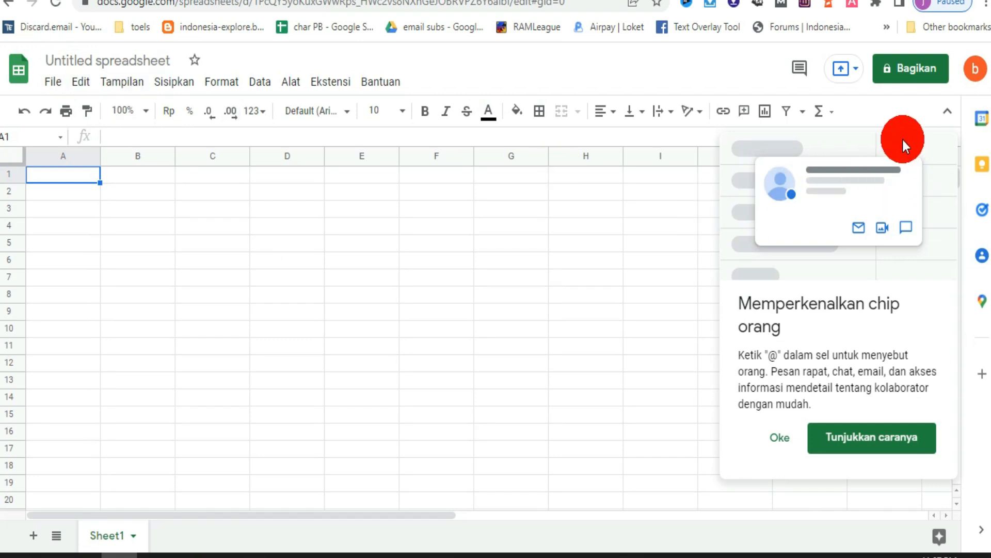
# - Upload and open the exported google_id_mesin-pembuat-kopi CSV file from the download folder in Google Sheets
pyautogui.click(525, 213)
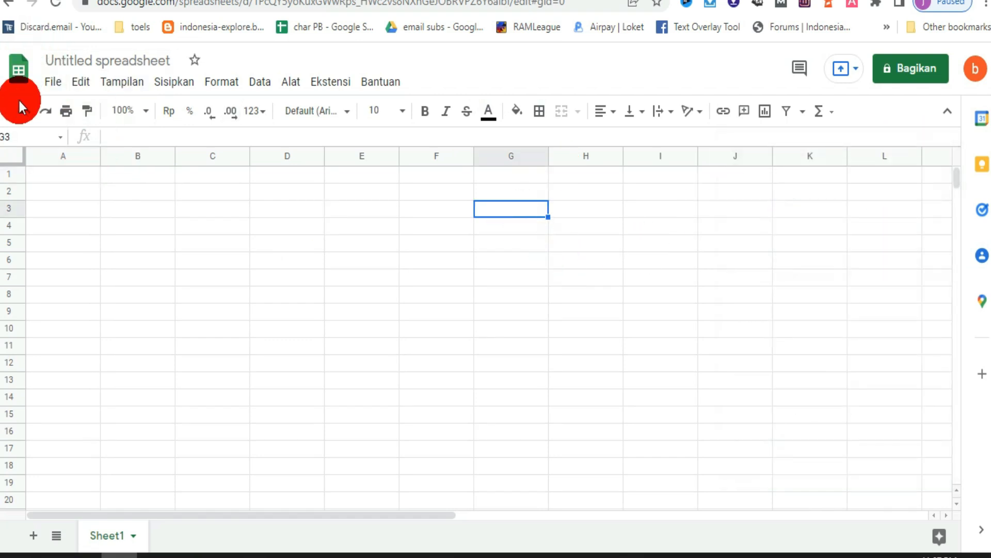
pyautogui.click(53, 82)
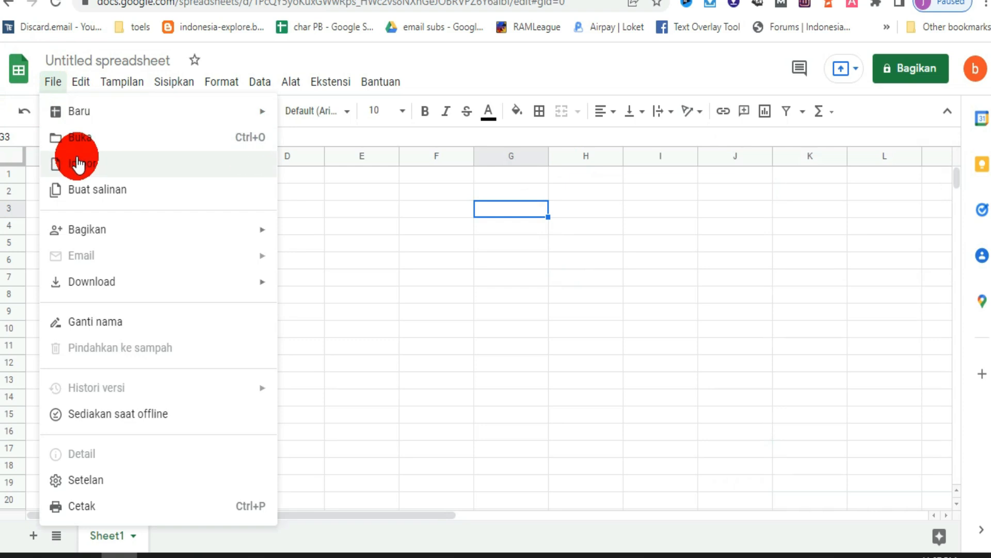
pyautogui.click(88, 139)
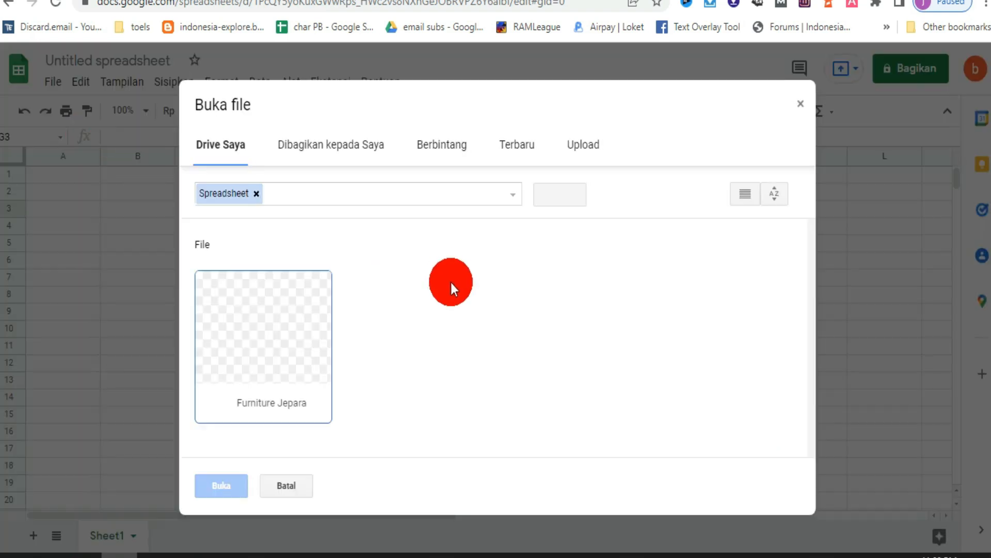
pyautogui.click(577, 147)
pyautogui.click(490, 337)
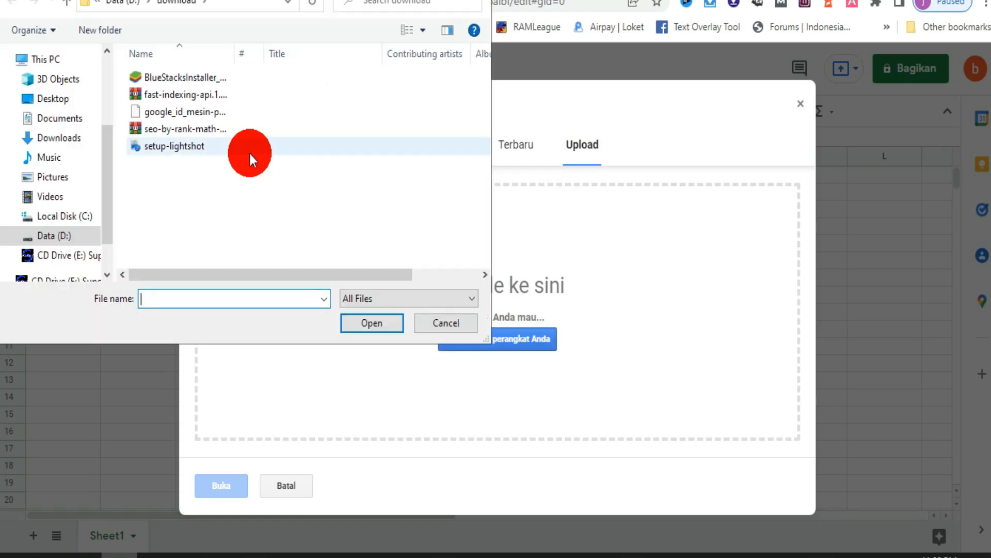
pyautogui.click(155, 113)
pyautogui.click(352, 326)
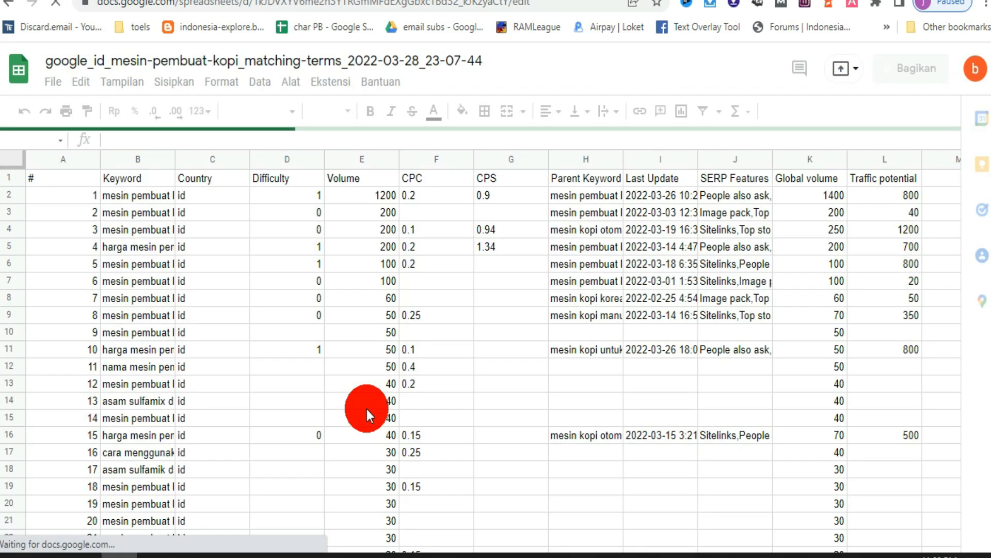
# - Widen the Keyword column to fit its longest entries and copy the keywords in B2:B92
pyautogui.moveTo(172, 157); pyautogui.dragTo(351, 187)
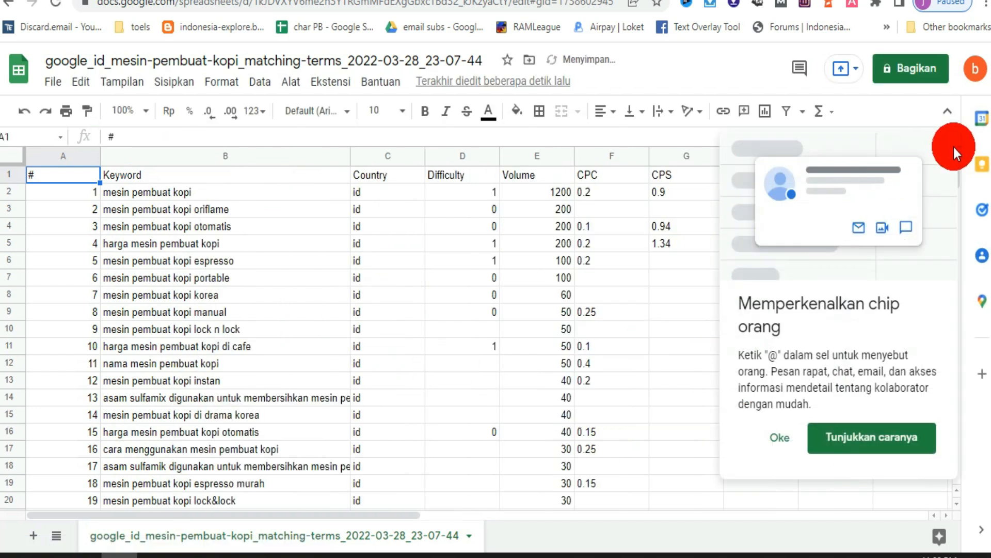
pyautogui.click(947, 111)
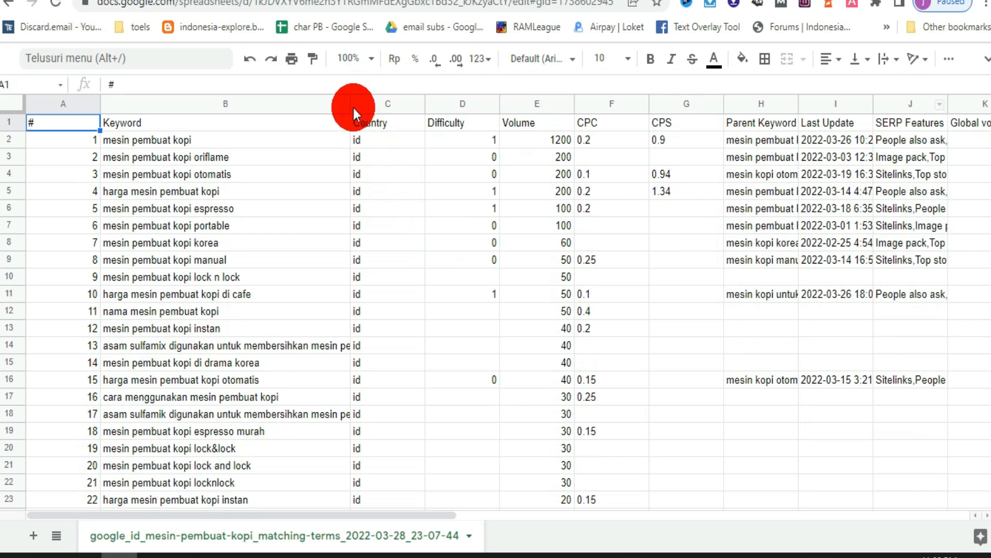
pyautogui.moveTo(351, 103); pyautogui.dragTo(532, 157)
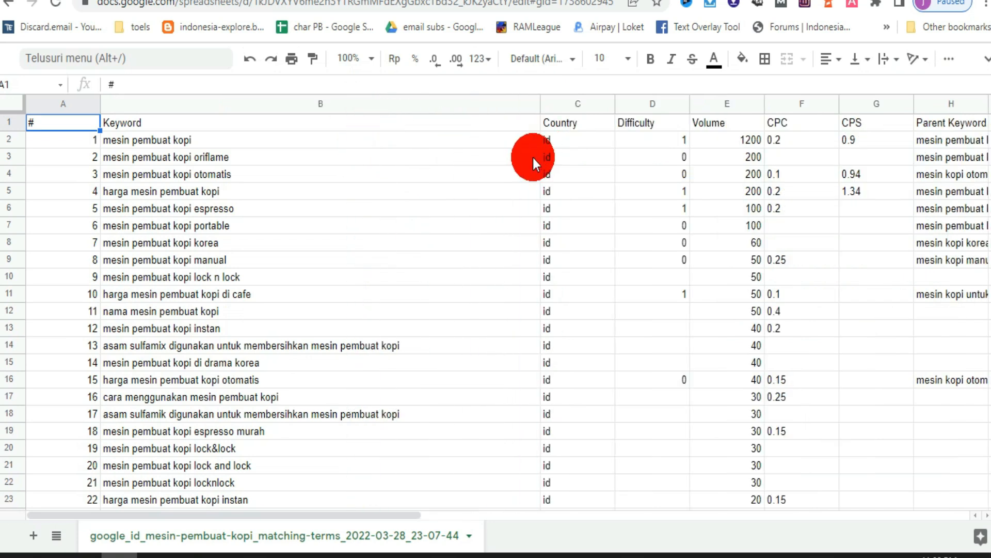
pyautogui.moveTo(274, 138); pyautogui.dragTo(304, 309)
pyautogui.rightClick(300, 271)
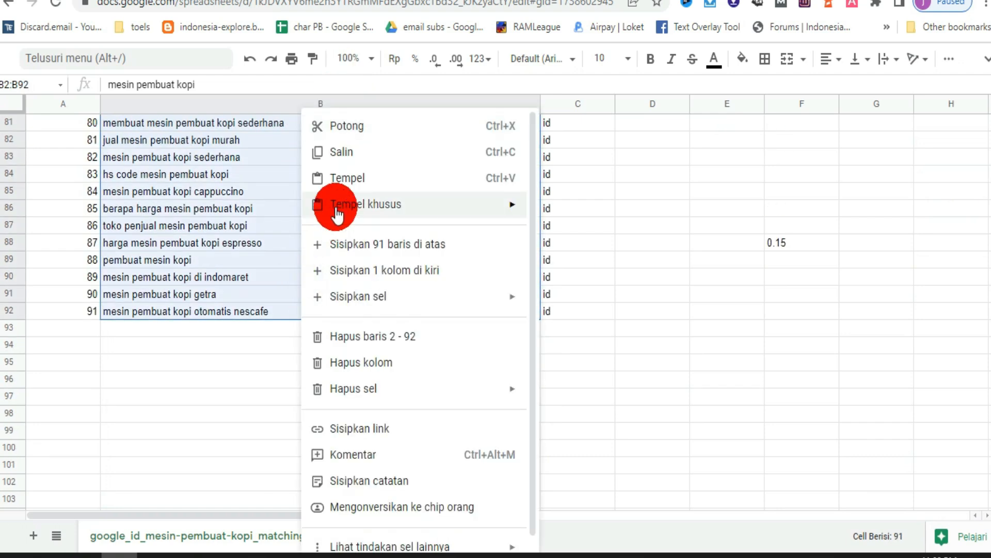
pyautogui.click(342, 153)
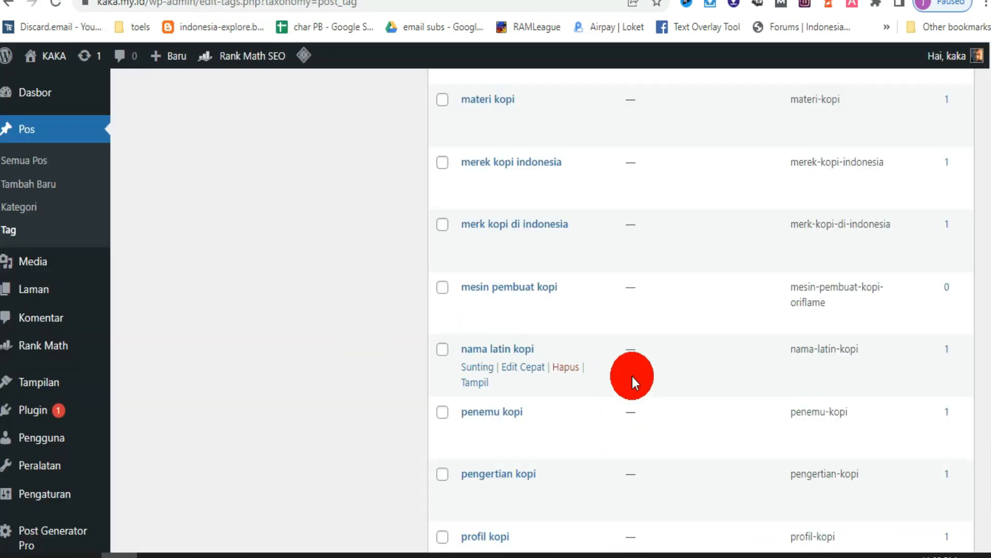
# - Switch back to the WordPress tag page and open the bulk tag creation page with its tags field active
pyautogui.moveTo(990, 455); pyautogui.dragTo(987, 44)
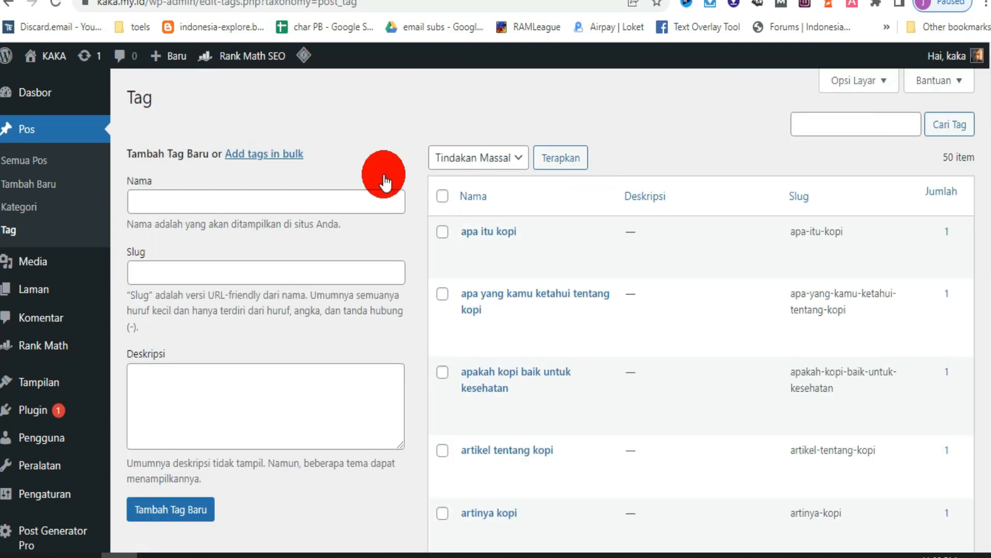
pyautogui.click(261, 161)
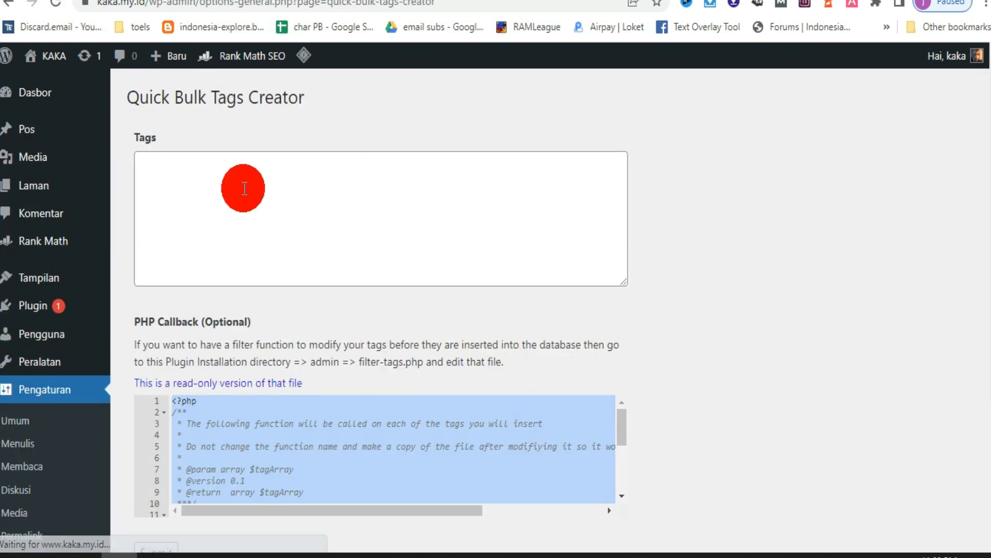
pyautogui.click(177, 160)
pyautogui.rightClick(179, 164)
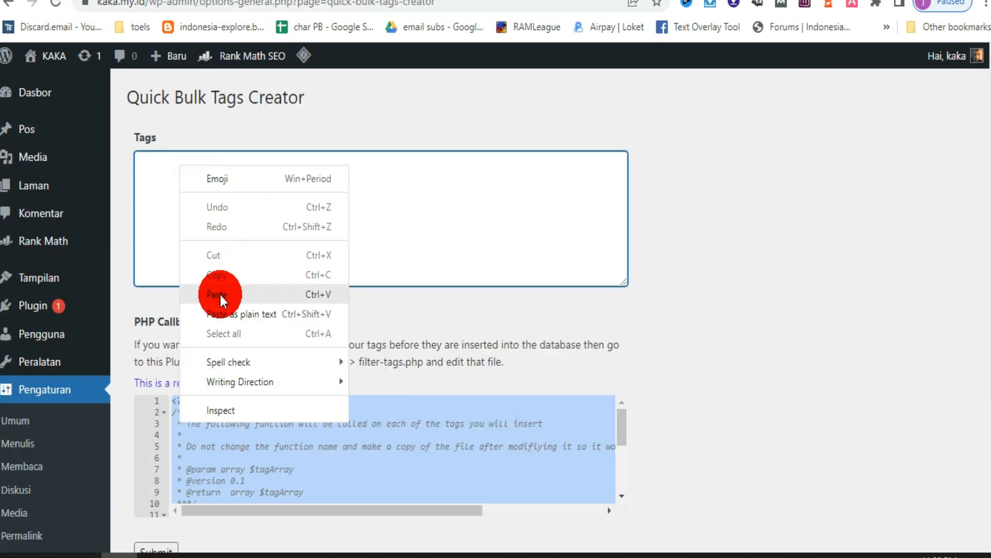
# - Switch to Notepad, replace all of its old text with the copied keyword list, and select the whole list
pyautogui.click(192, 556)
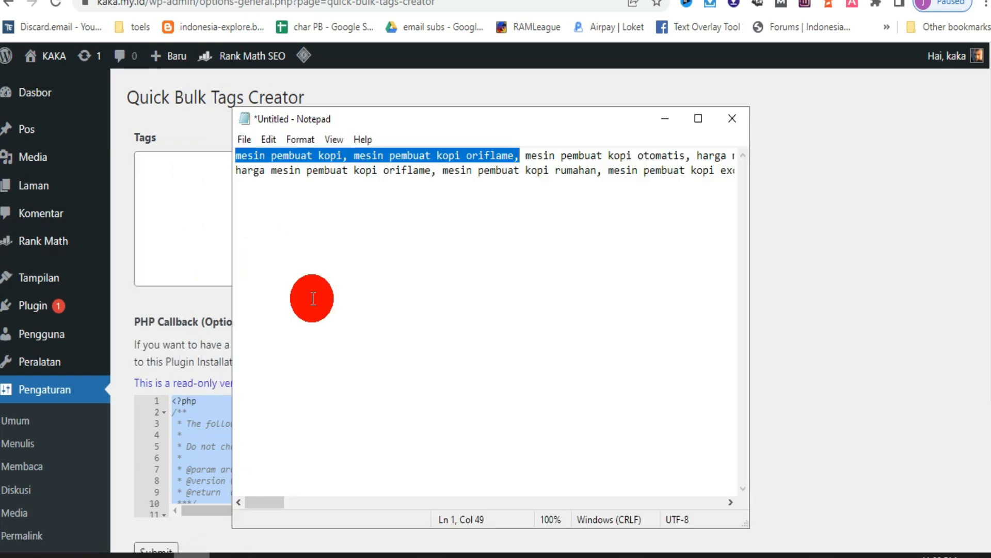
pyautogui.hotkey('ctrl', 'a')
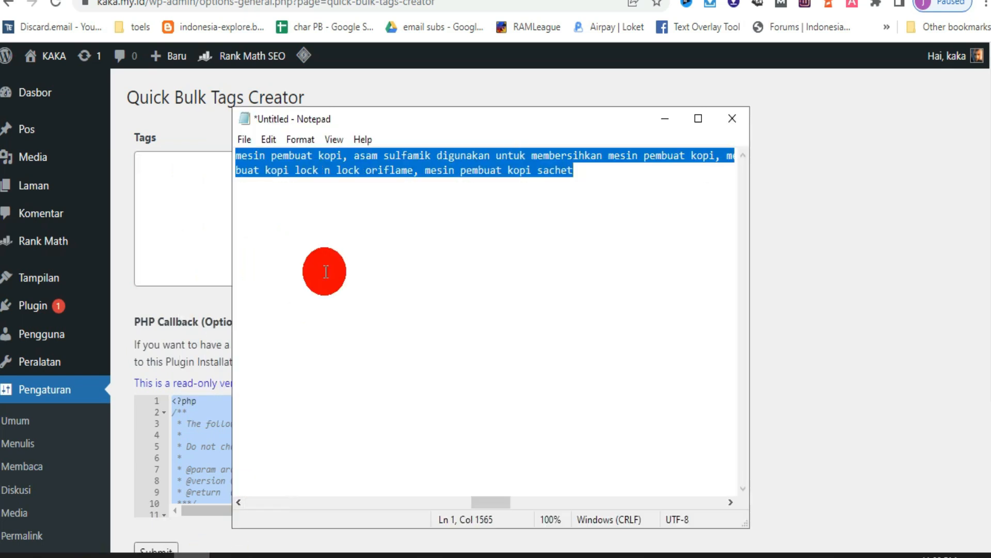
pyautogui.hotkey('ctrl', 'x')
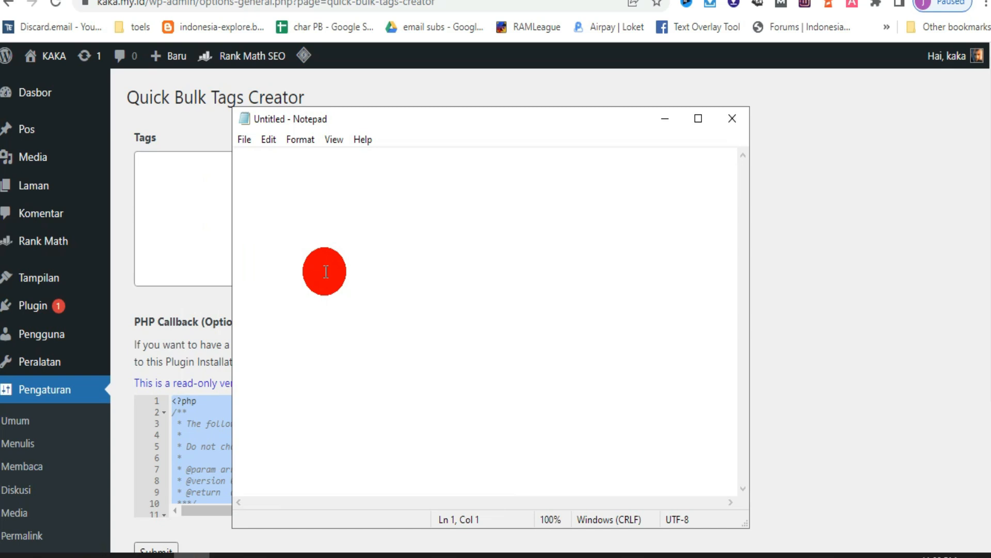
pyautogui.hotkey('ctrl', 'v')
pyautogui.hotkey('ctrl', 'a')
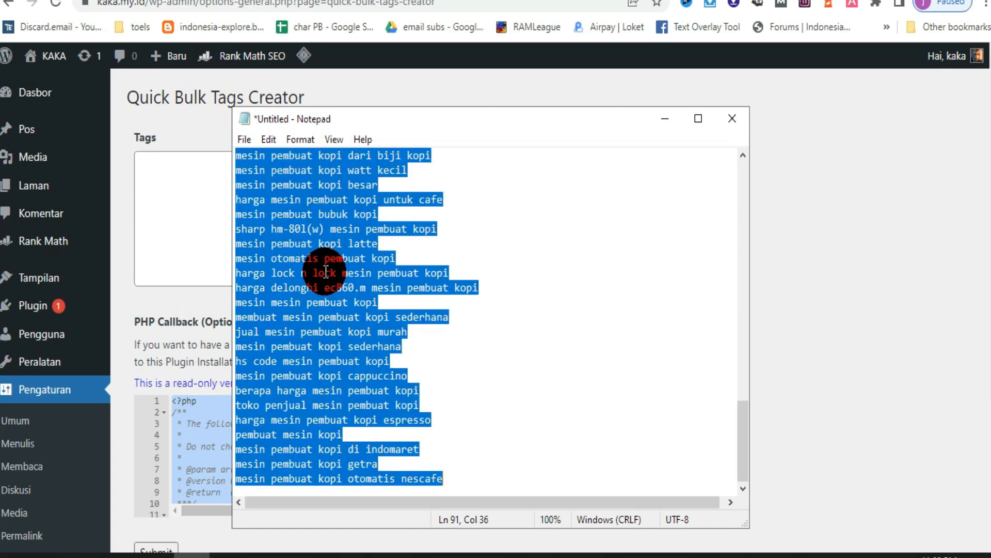
# - Paste the keyword list into the Tags field of Quick Bulk Tags Creator, submit it, and check the insertion results
pyautogui.click(159, 176)
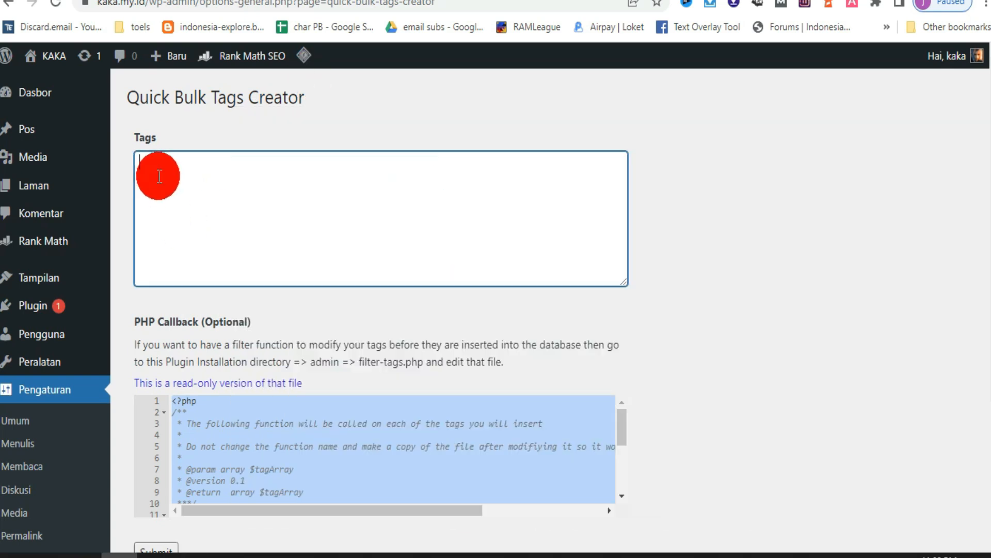
pyautogui.hotkey('ctrl', 'v')
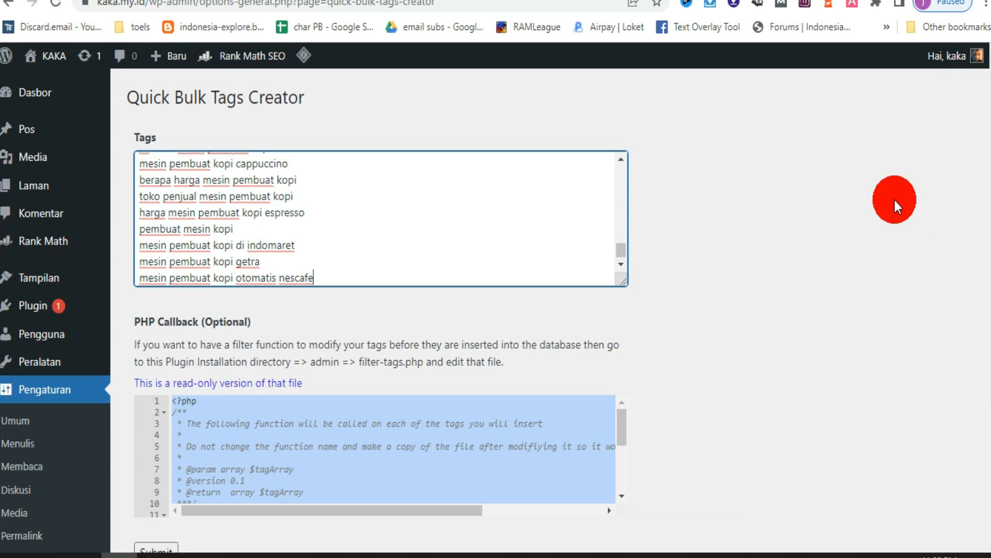
pyautogui.scroll(-2, 189, 402)
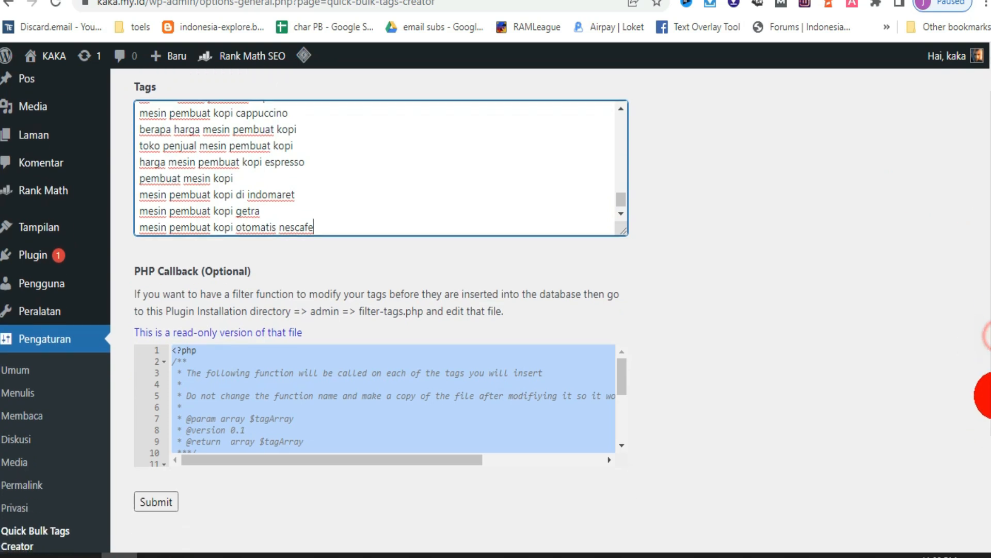
pyautogui.click(153, 447)
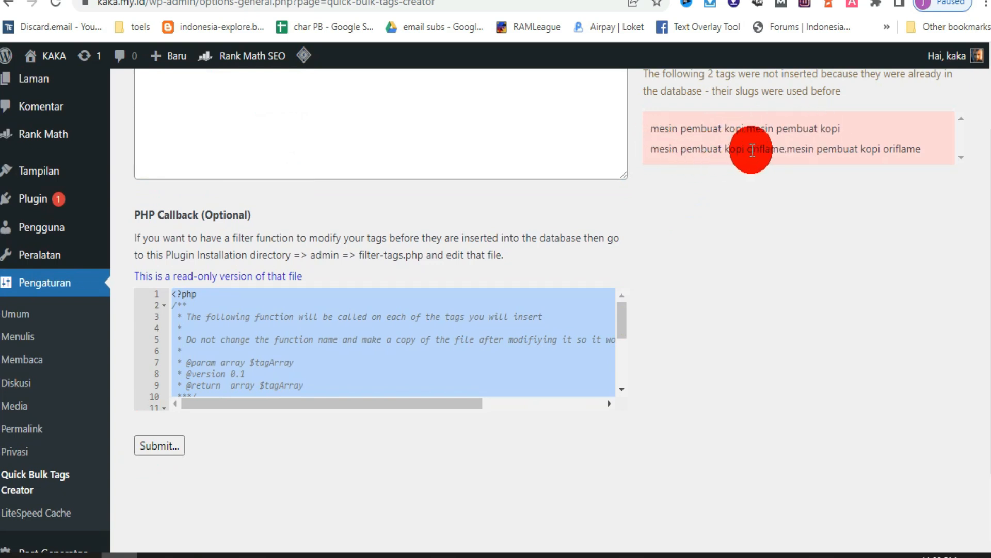
pyautogui.scroll(3, 983, 308)
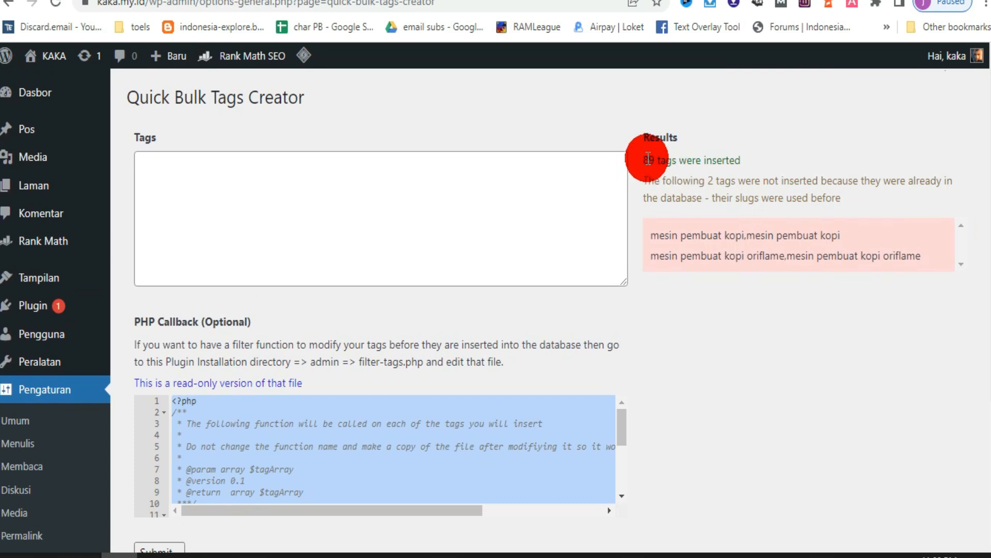
pyautogui.moveTo(645, 160); pyautogui.dragTo(742, 160)
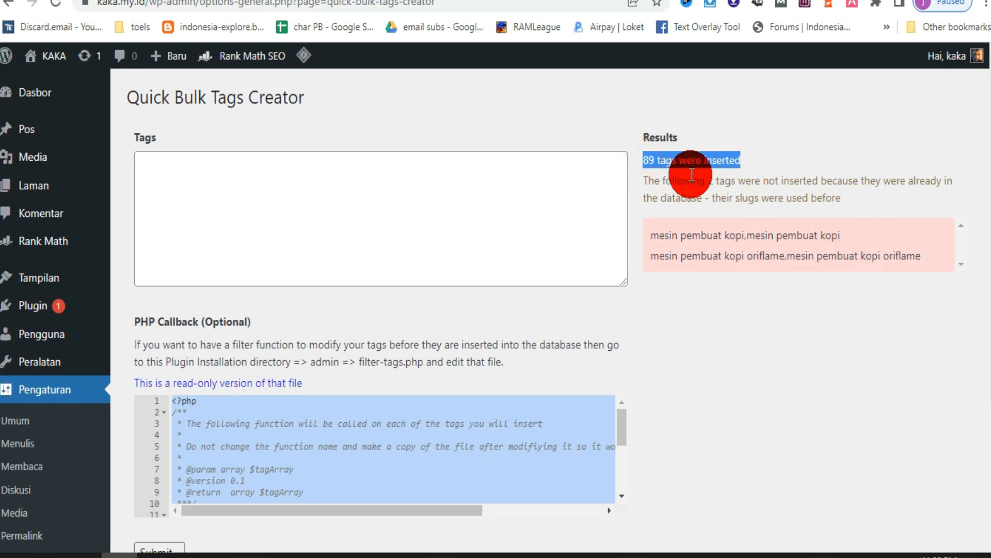
# - Return to the post tag list and check the total number of tags
pyautogui.click(695, 305)
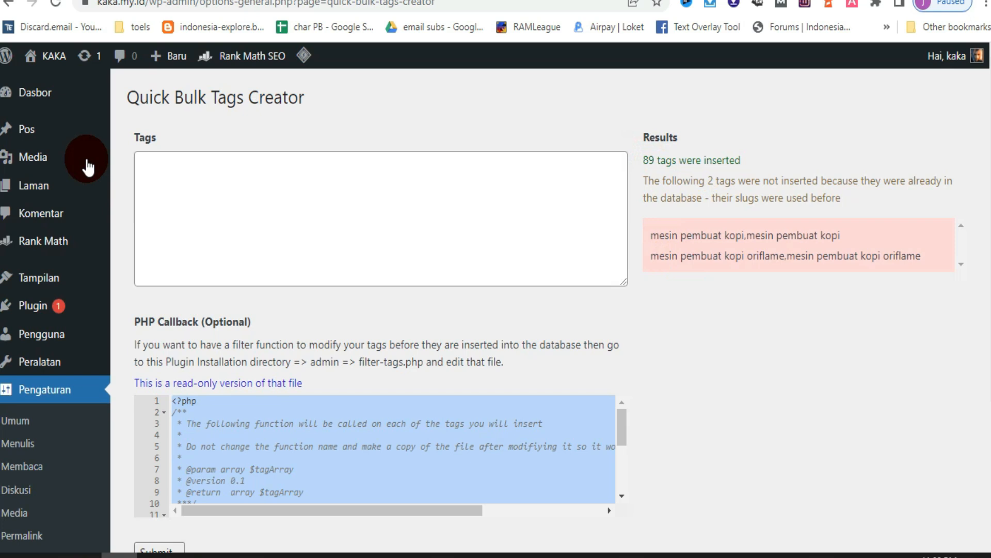
pyautogui.moveTo(38, 133)
pyautogui.click(136, 204)
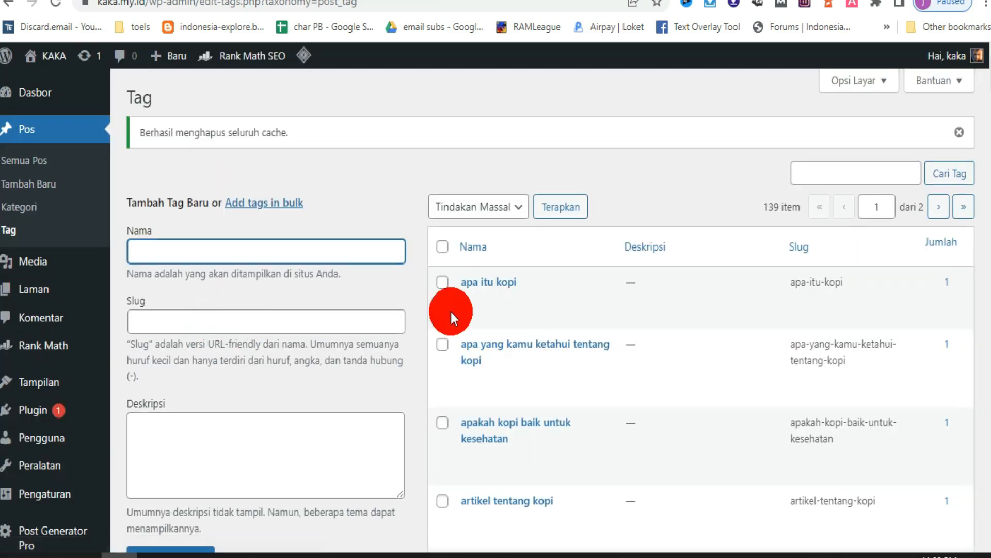
pyautogui.doubleClick(769, 206)
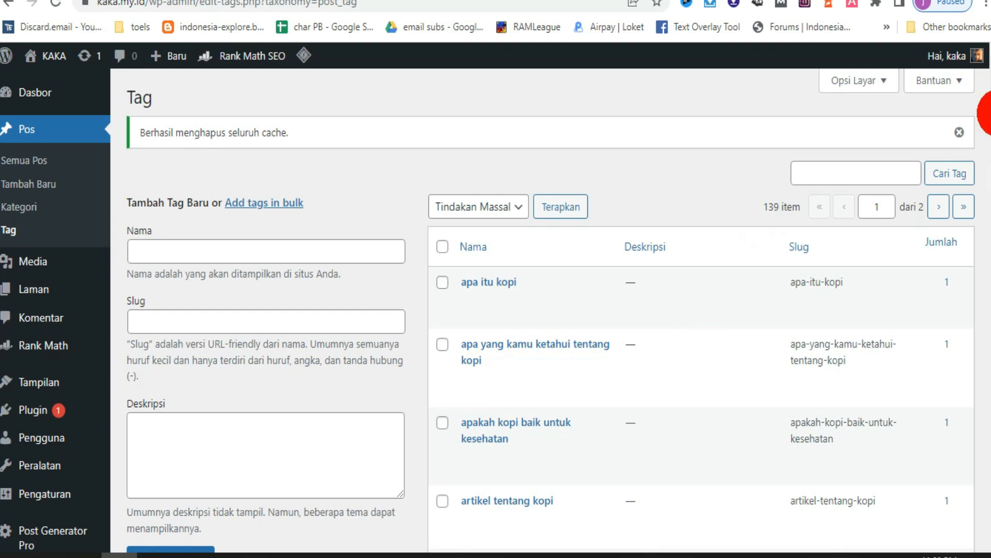
# - Set the tag list to show 200 items per page in the screen options and apply the setting
pyautogui.moveTo(990, 85)
pyautogui.mouseDown()
pyautogui.moveTo(990, 531)
pyautogui.moveTo(990, 72)
pyautogui.mouseUp()
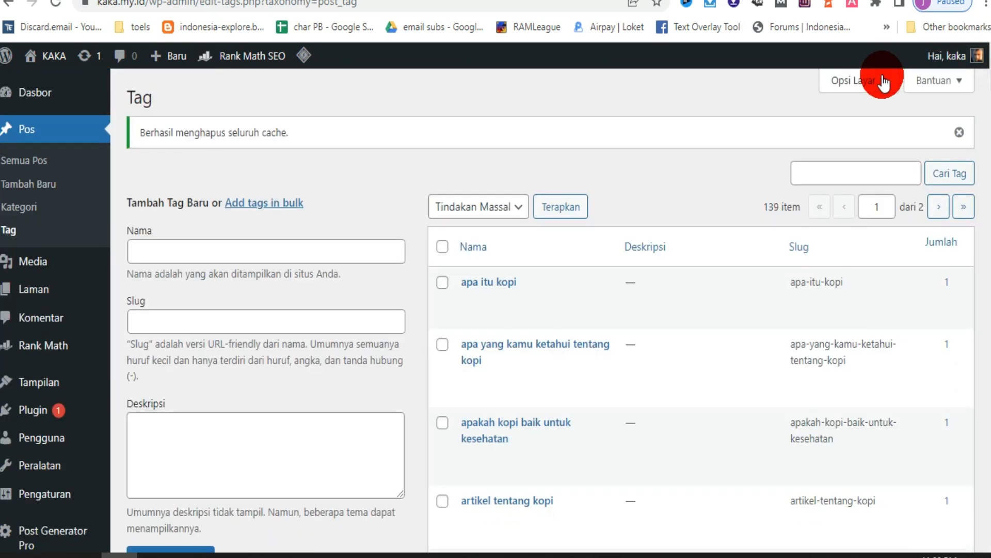
pyautogui.click(881, 80)
pyautogui.click(254, 166)
pyautogui.press('BackSpace')
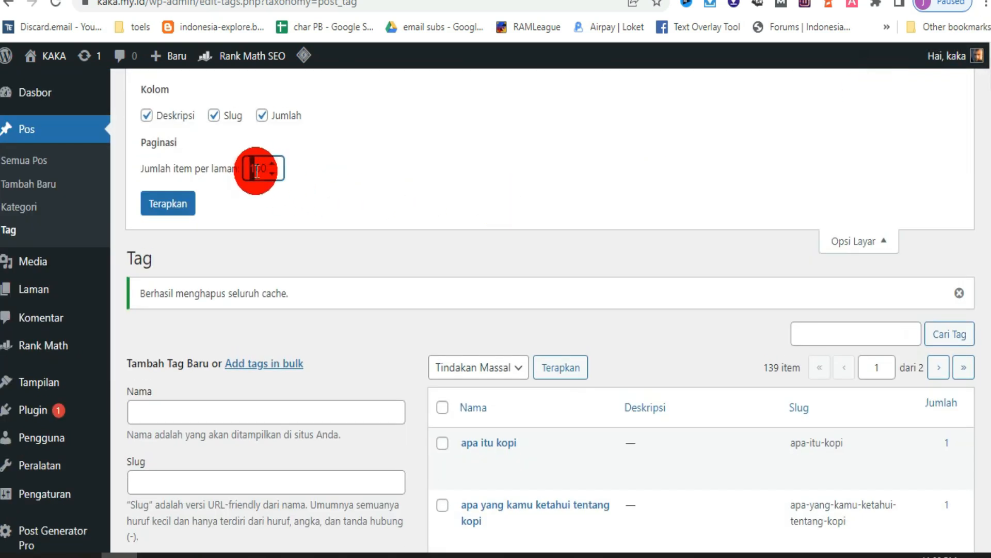
pyautogui.write('2')
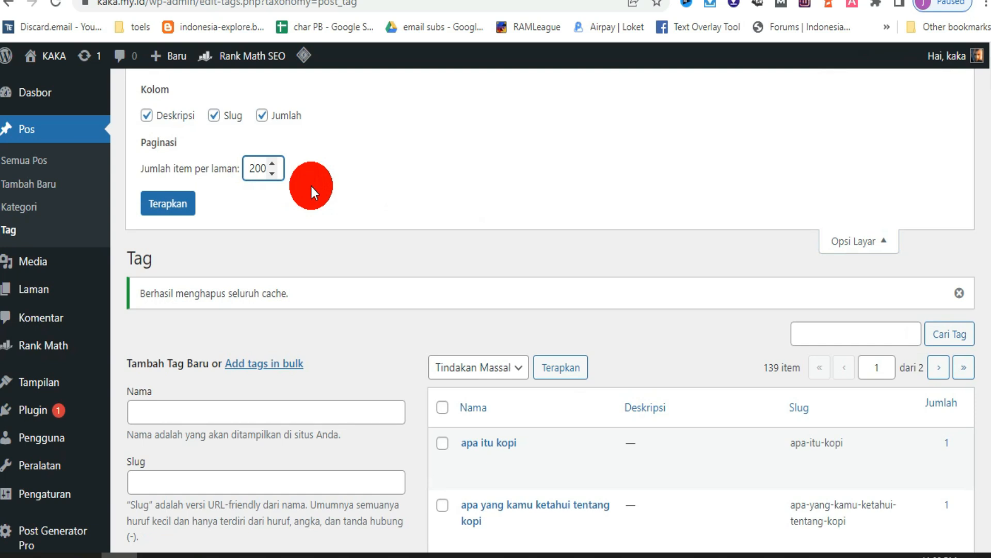
pyautogui.click(166, 203)
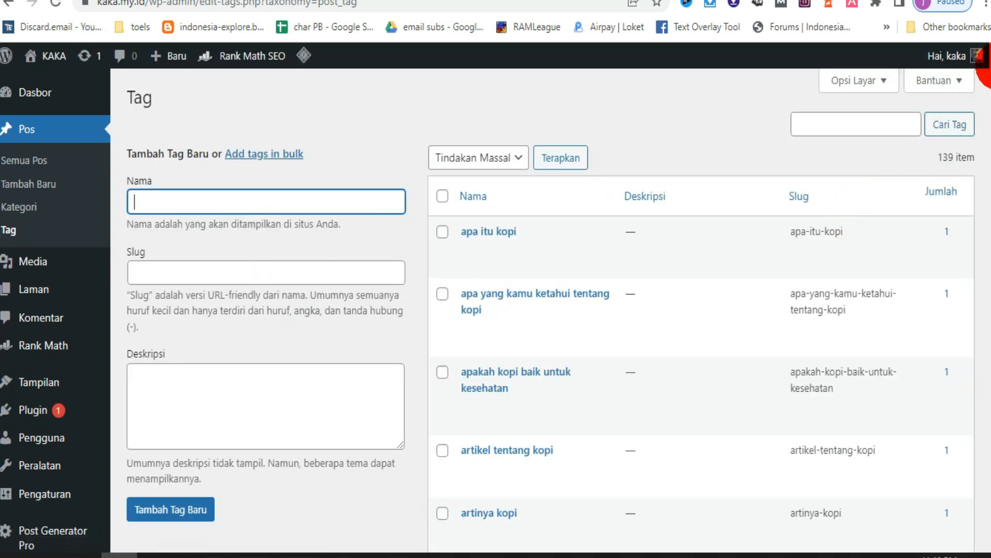
# - Look through the full tag list, including the newly inserted coffee machine tags, and return to its beginning
pyautogui.scroll(-15, 985, 88)
pyautogui.scroll(-5, 701, 310)
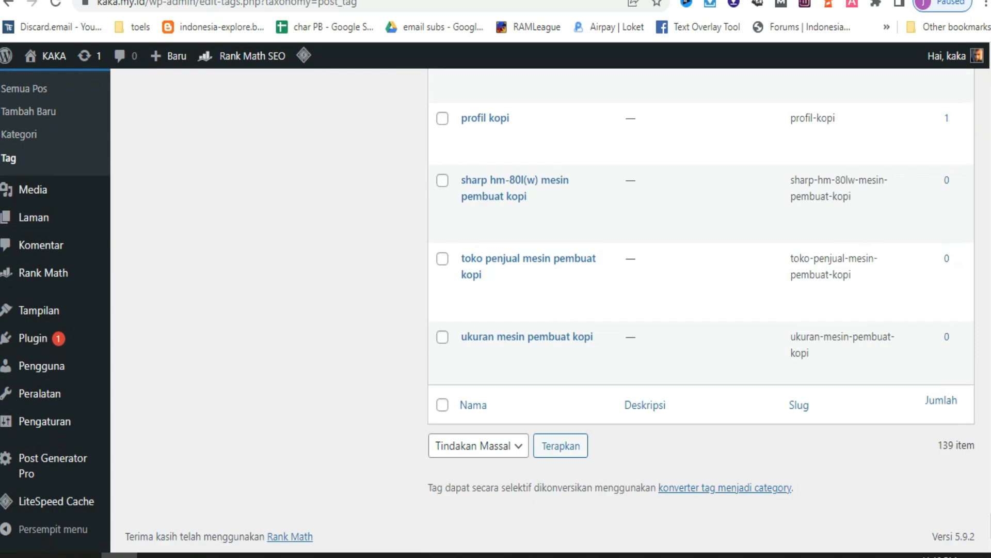
pyautogui.scroll(20, 701, 310)
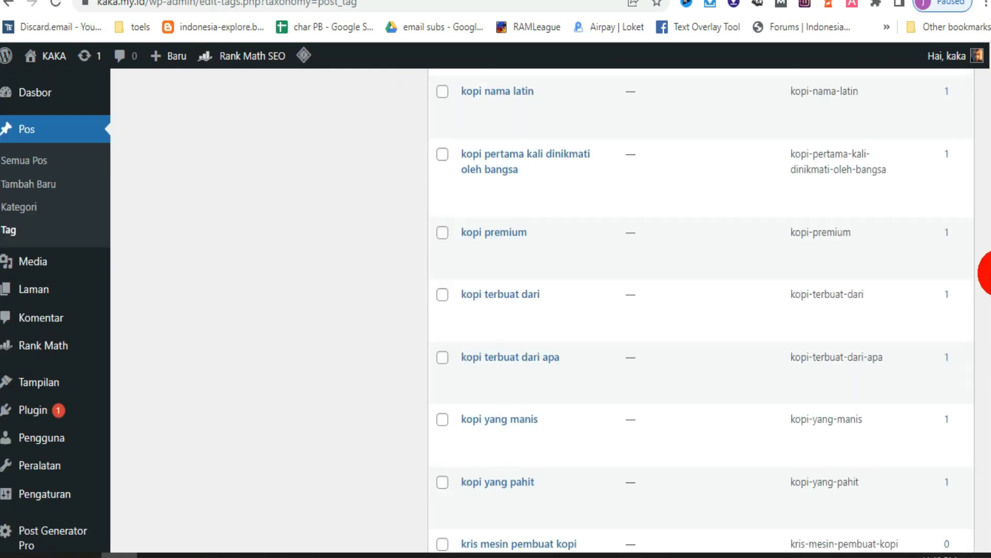
pyautogui.scroll(-8, 989, 273)
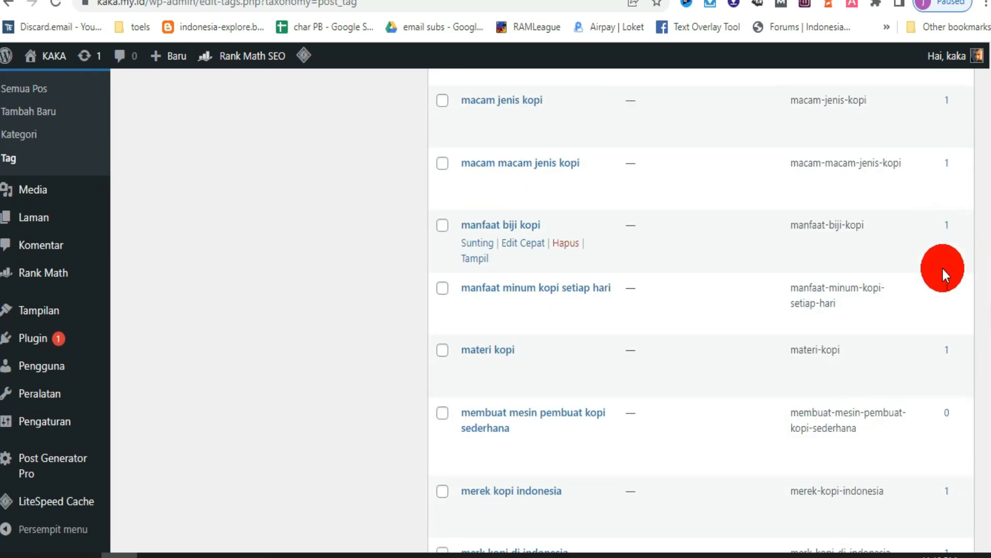
pyautogui.moveTo(990, 316); pyautogui.dragTo(981, 66)
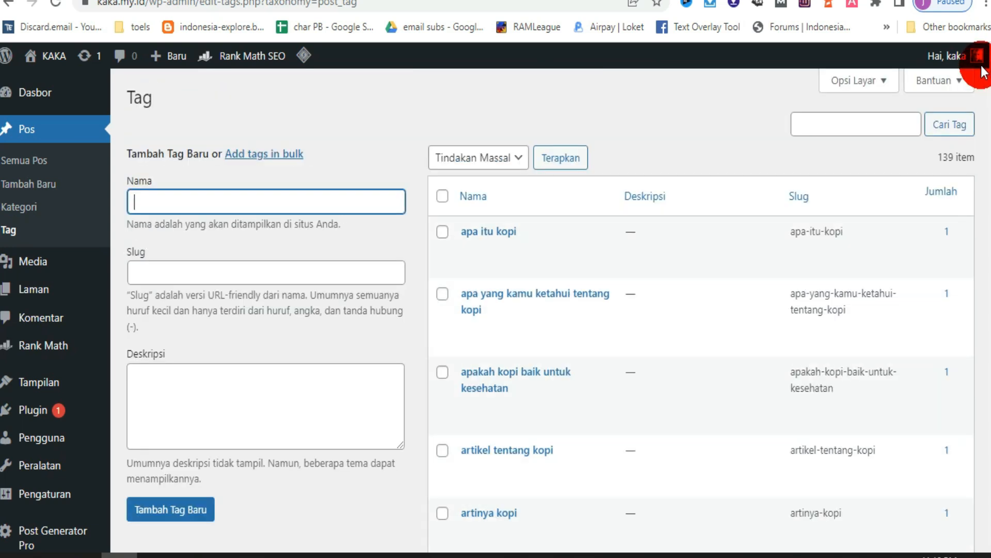
pyautogui.click(675, 111)
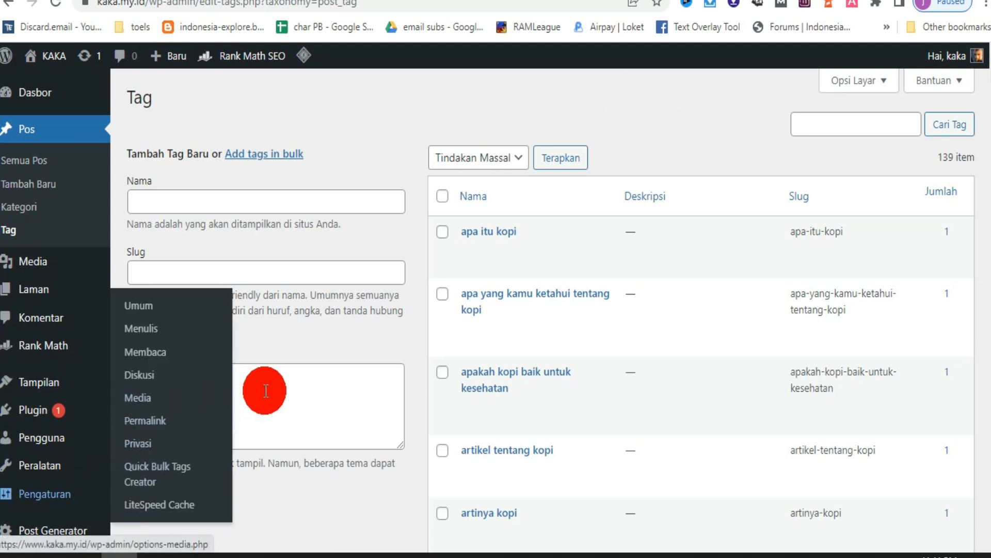
pyautogui.click(266, 390)
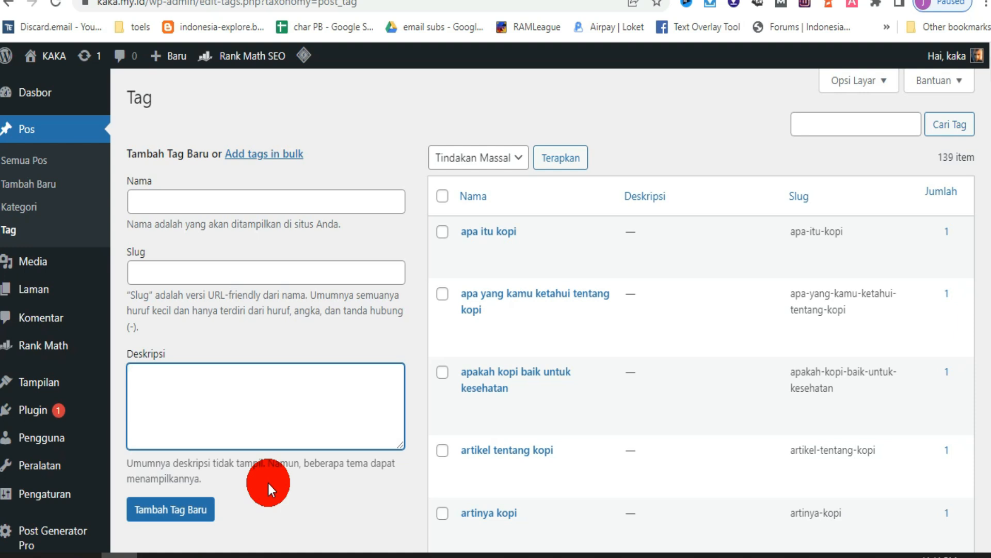
pyautogui.click(300, 341)
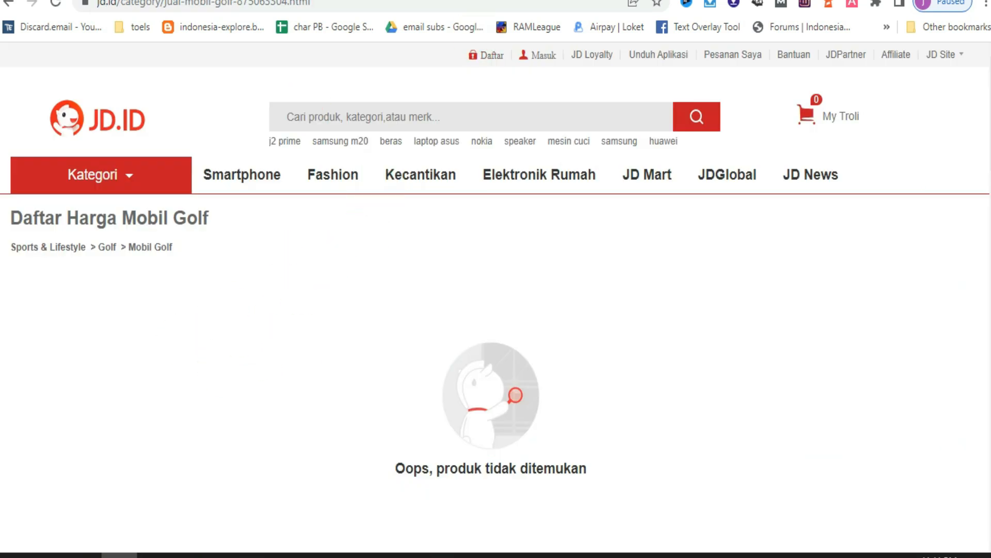
pyautogui.click(173, 1)
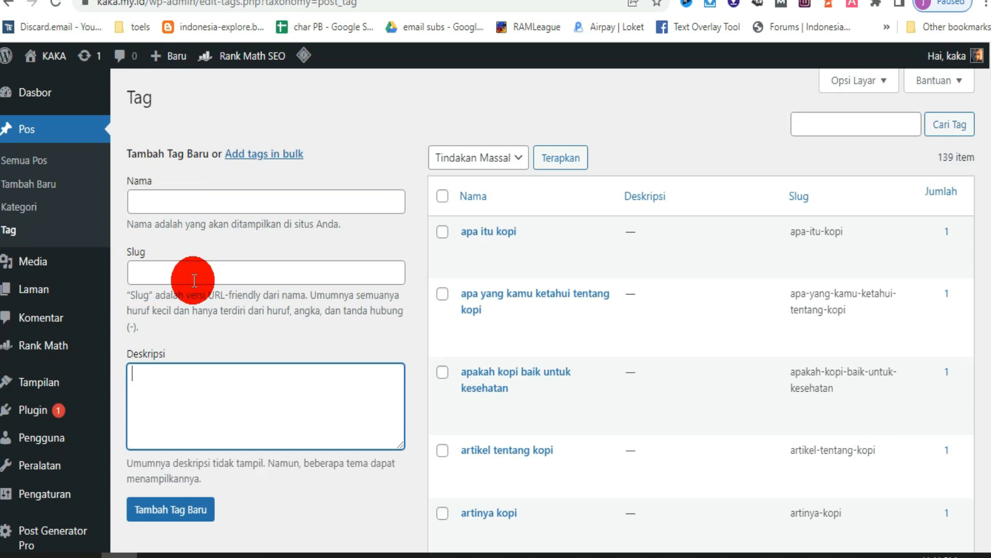
pyautogui.click(395, 176)
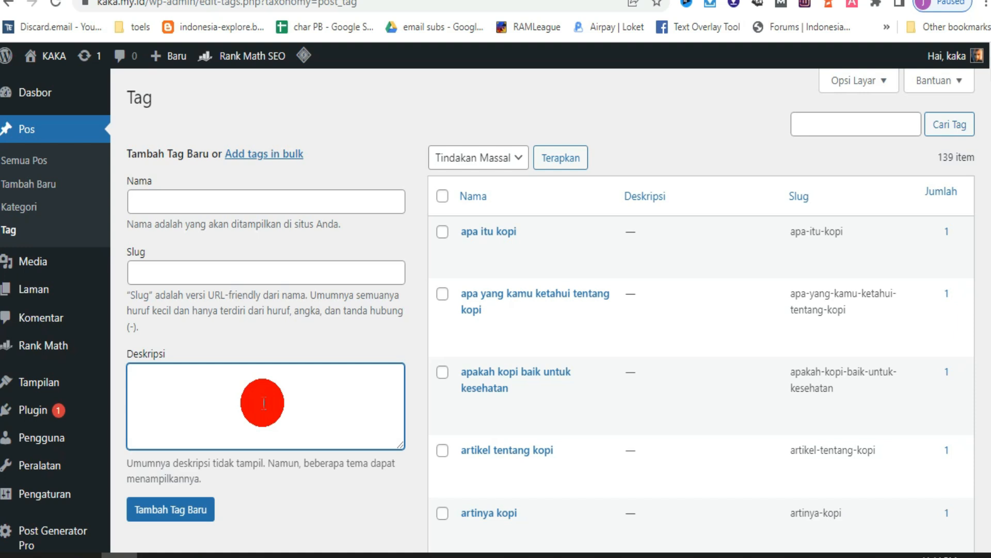
pyautogui.click(172, 391)
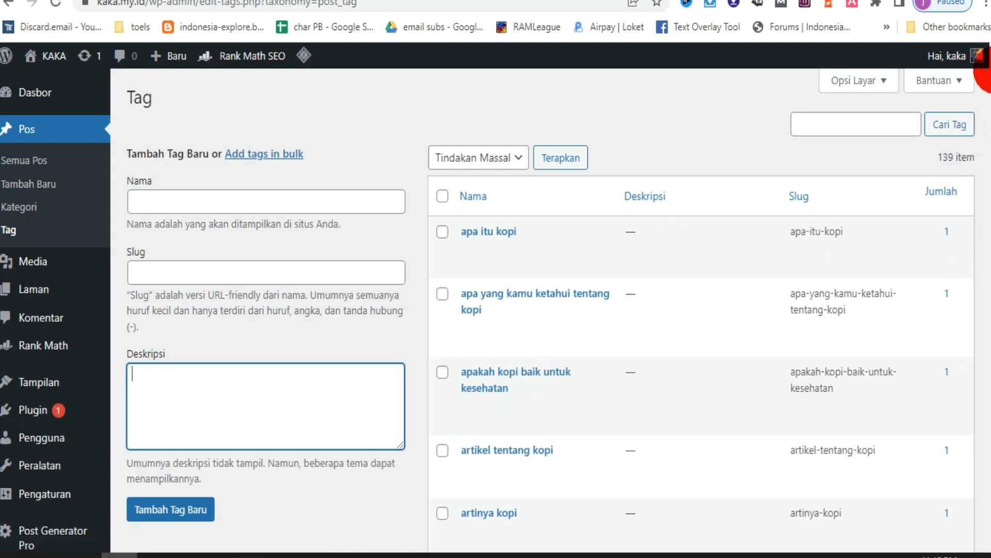
# - Find the tag "berapa harga mesin pembuat kopi" in the list and search Google for its name
pyautogui.scroll(-1, 986, 77)
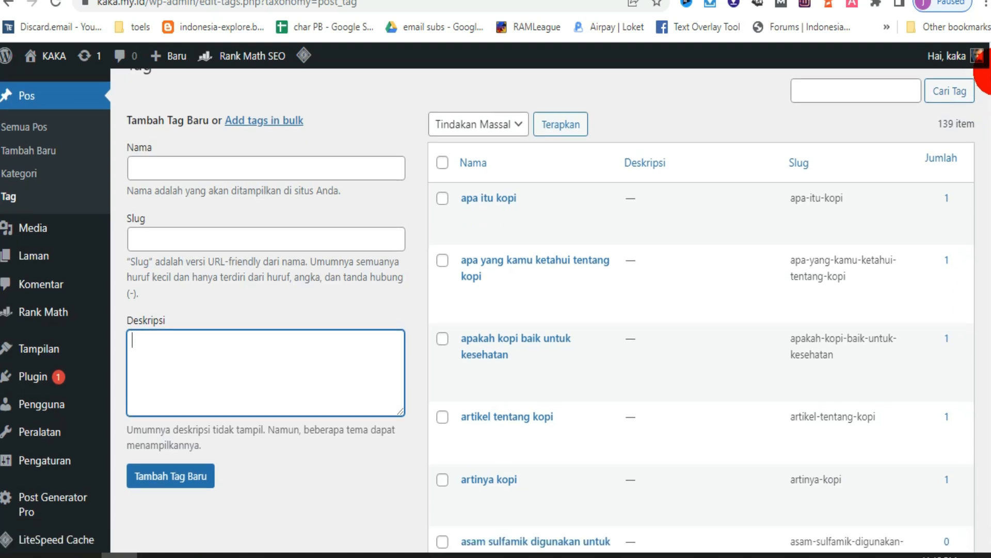
pyautogui.scroll(-10, 986, 77)
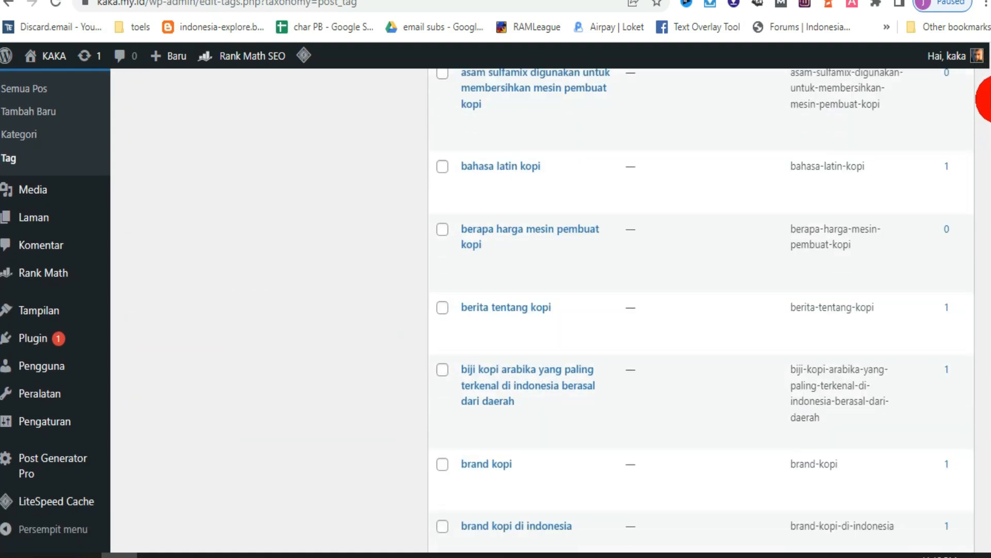
pyautogui.scroll(1, 986, 104)
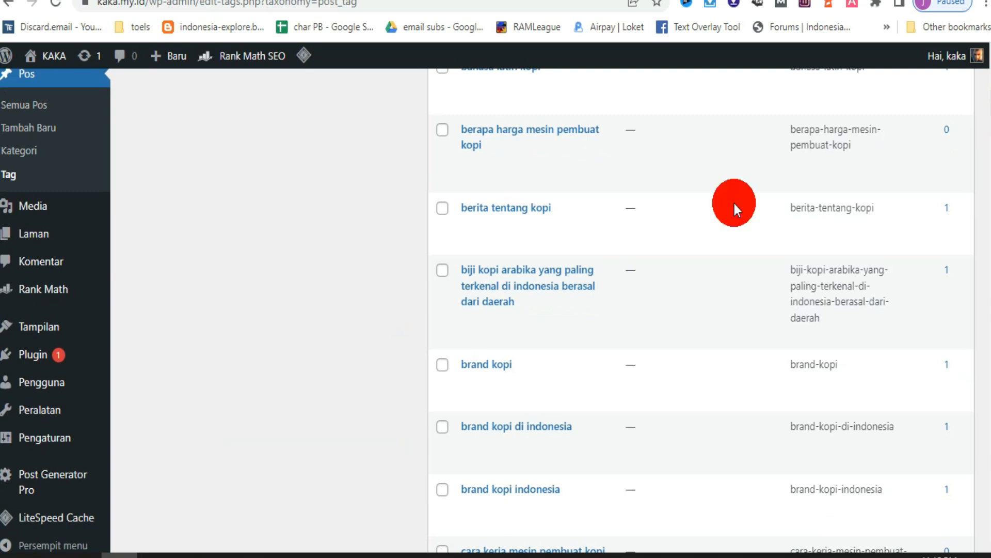
pyautogui.moveTo(521, 165)
pyautogui.moveTo(454, 123); pyautogui.dragTo(485, 144)
pyautogui.rightClick(484, 144)
pyautogui.click(525, 301)
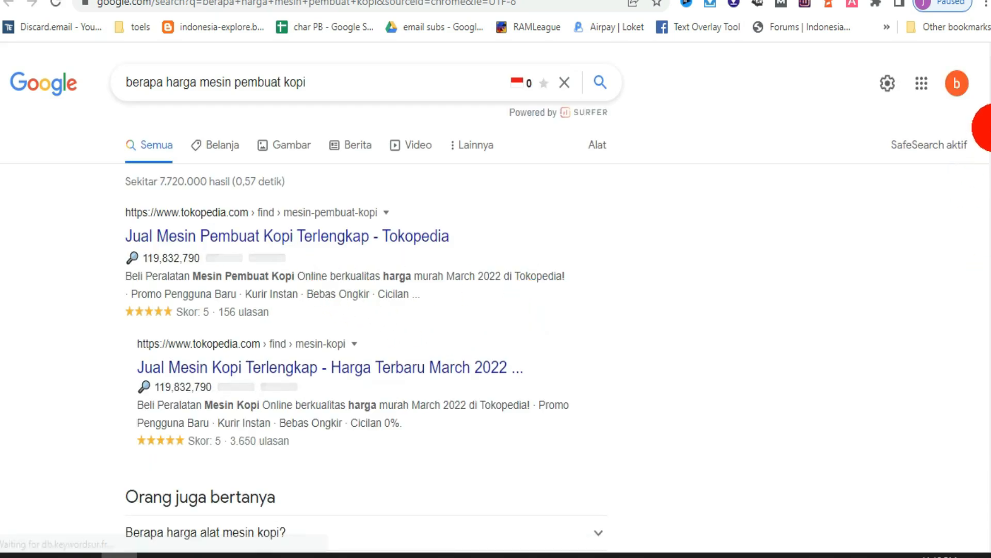
# - Open the iPrice result for the coffee machine price list and copy its introductory paragraph through "dan masih banyak lagi"
pyautogui.scroll(-4, 985, 174)
pyautogui.scroll(-3, 983, 176)
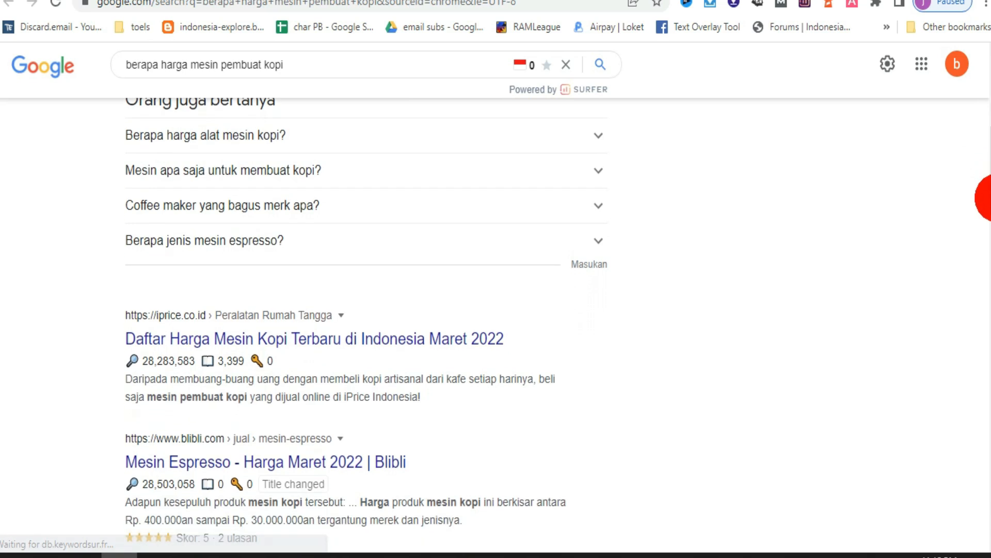
pyautogui.click(383, 338)
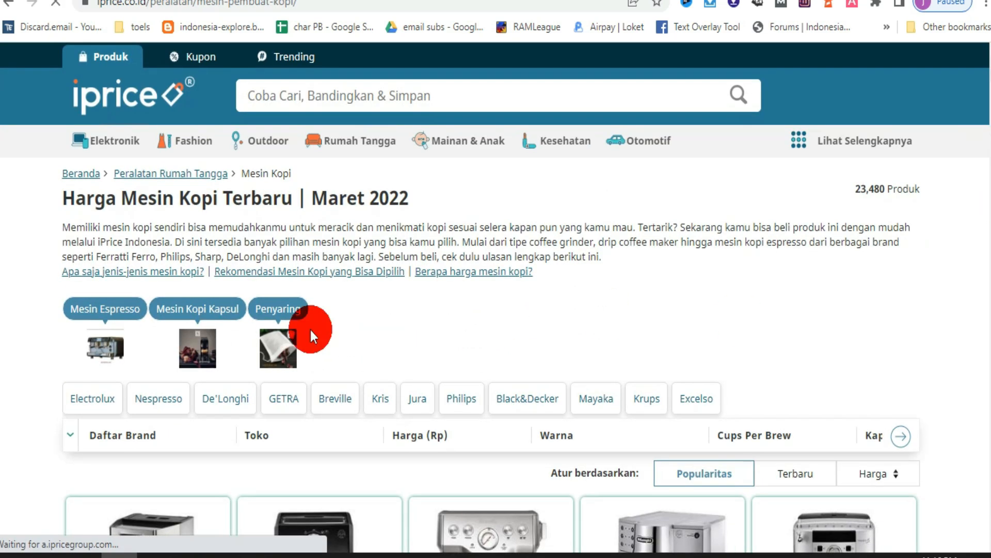
pyautogui.moveTo(65, 226); pyautogui.dragTo(597, 257)
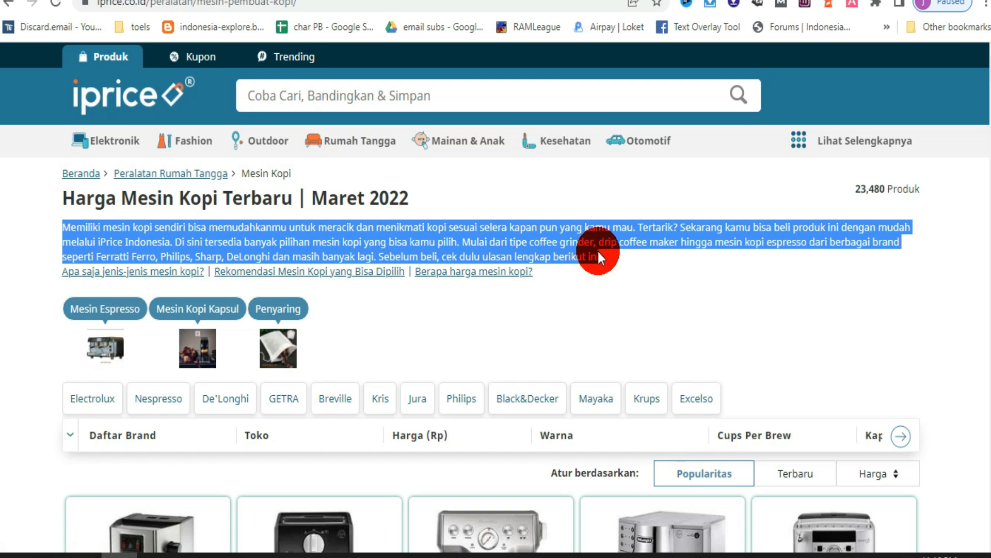
pyautogui.moveTo(598, 252); pyautogui.dragTo(374, 258)
pyautogui.rightClick(345, 253)
pyautogui.click(369, 262)
# - Switch to TheArticleSpinner.com, paste the copied paragraph, rewrite it with Rewrite Recommended, and copy the rewritten text
pyautogui.click(207, 1)
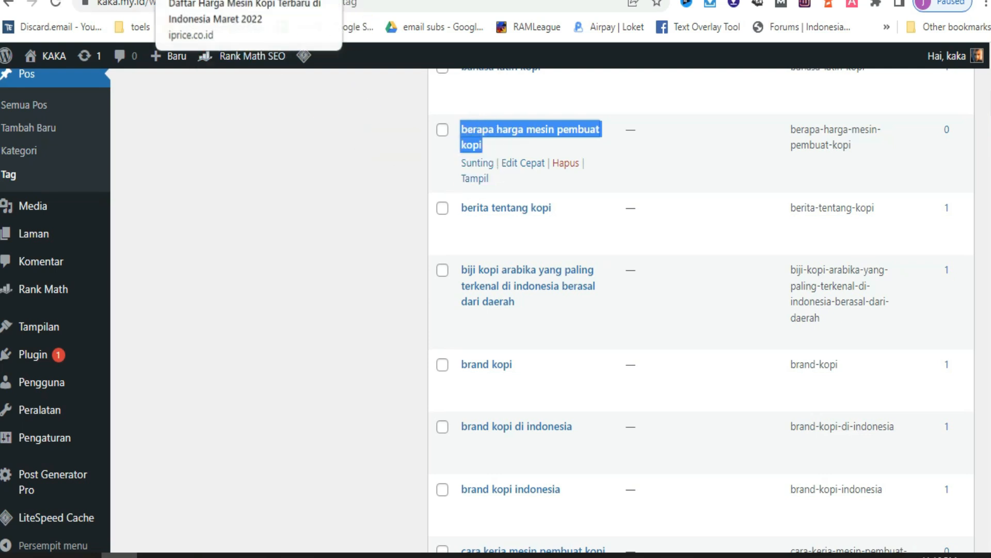
pyautogui.click(52, 0)
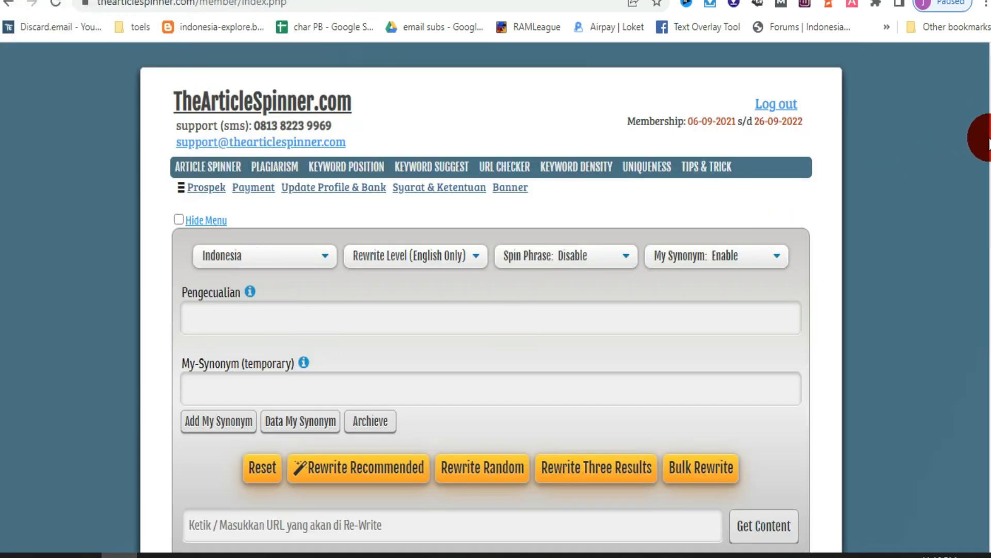
pyautogui.scroll(-5, 971, 155)
pyautogui.click(263, 357)
pyautogui.rightClick(263, 357)
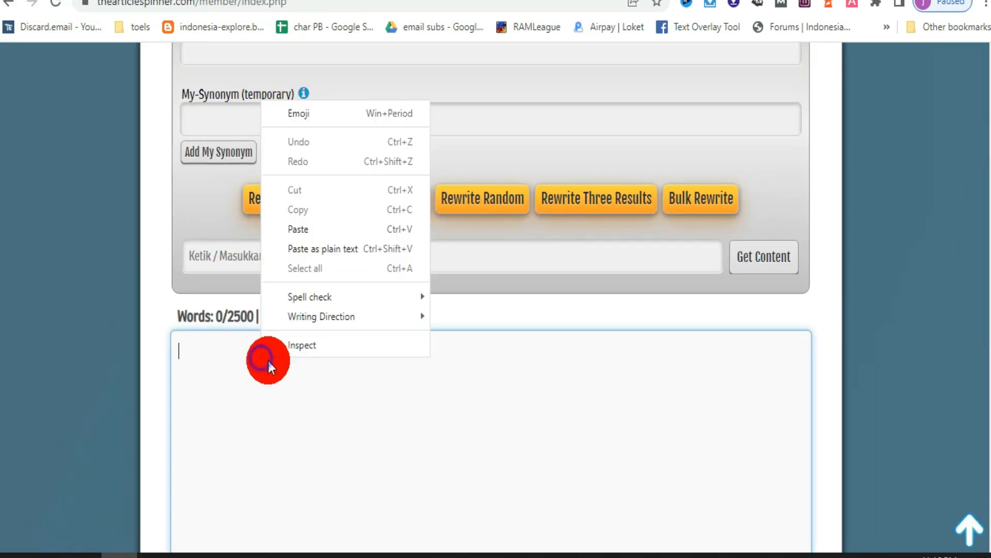
pyautogui.click(303, 223)
pyautogui.click(341, 204)
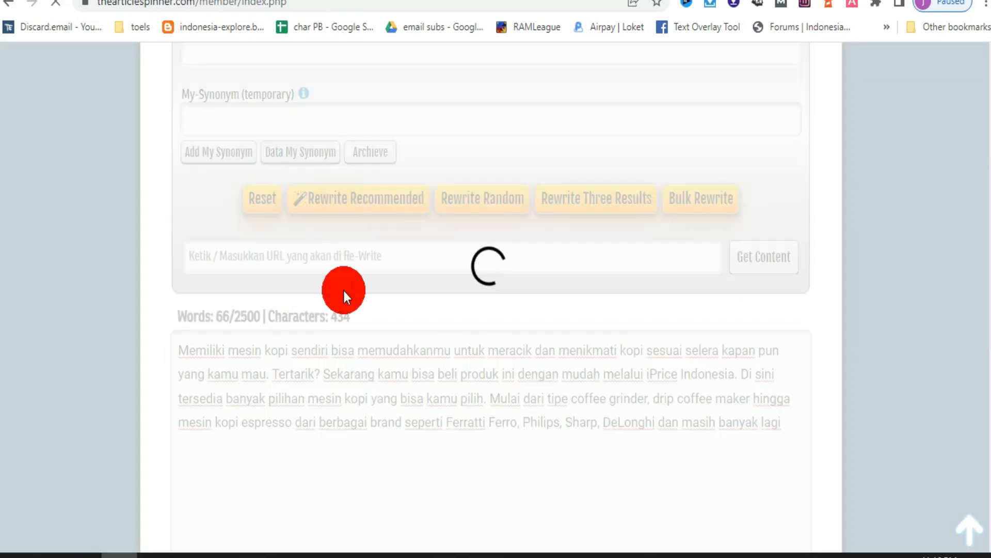
pyautogui.scroll(-3, 940, 276)
pyautogui.click(204, 268)
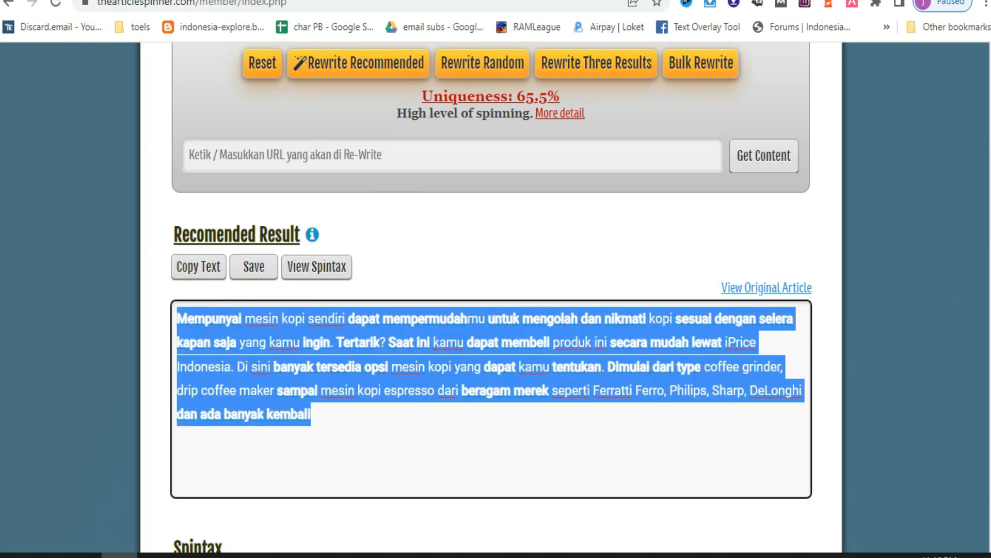
# - Switch back to the WordPress tag list, open "berapa harga mesin pembuat kopi" for editing, and paste the rewritten text as its description
pyautogui.click(289, 0)
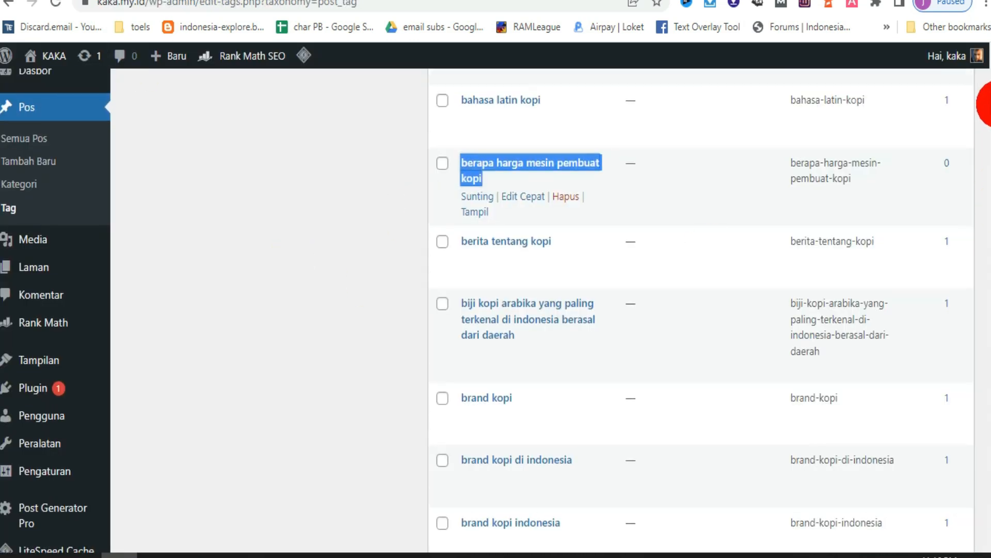
pyautogui.scroll(3, 983, 100)
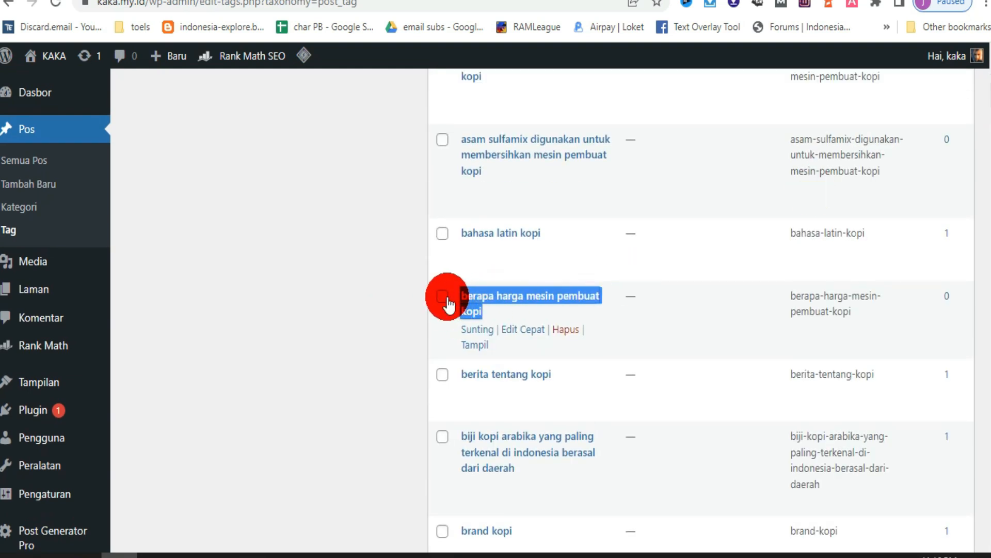
pyautogui.click(481, 336)
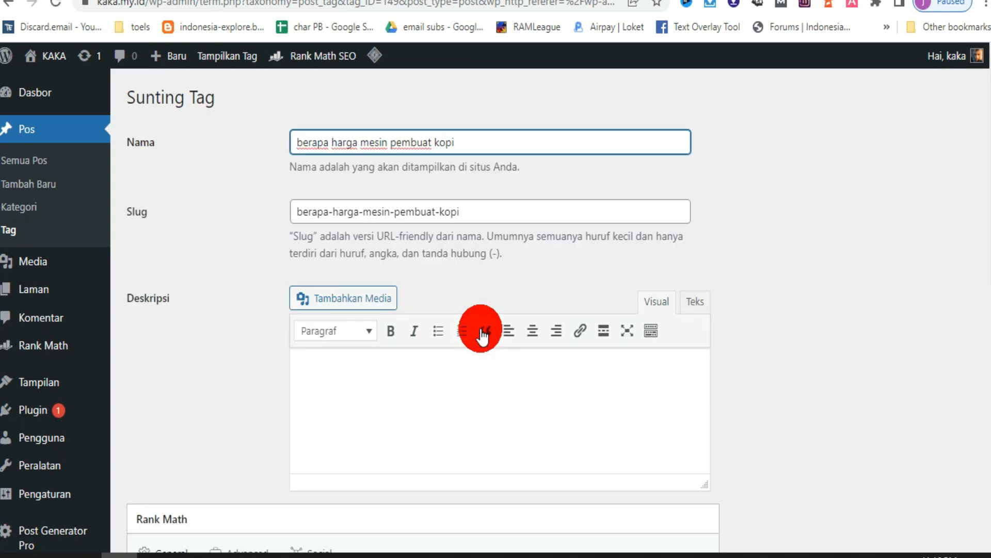
pyautogui.rightClick(333, 371)
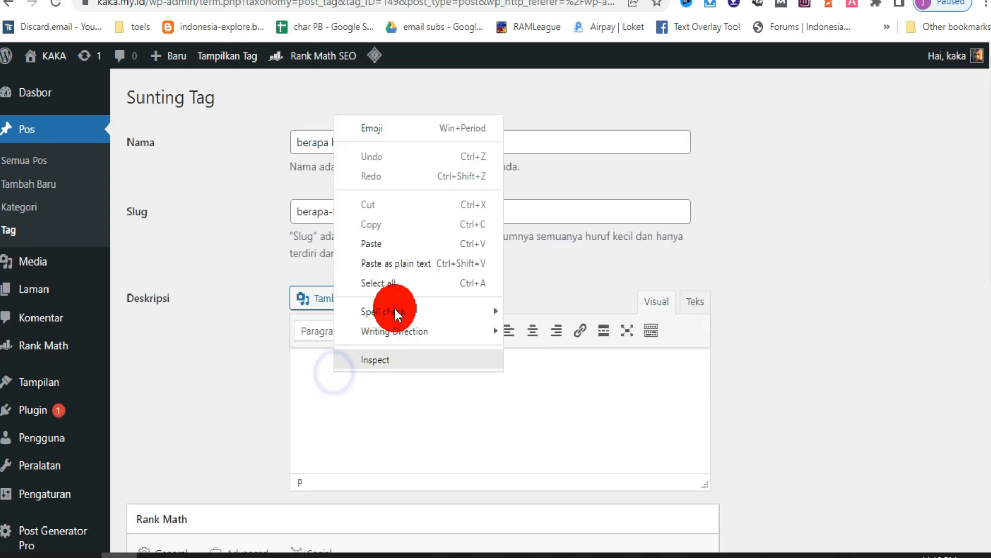
pyautogui.click(376, 243)
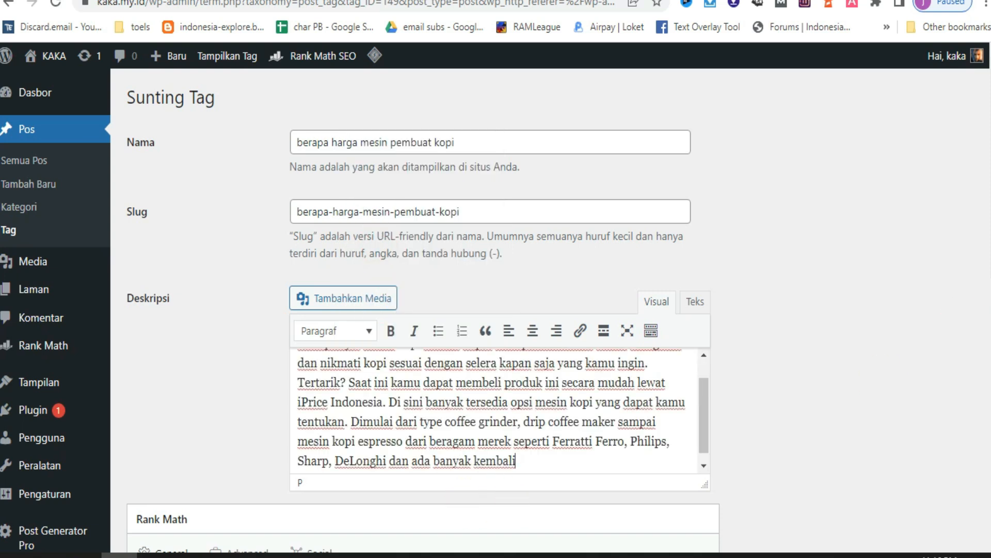
pyautogui.scroll(-5, 496, 310)
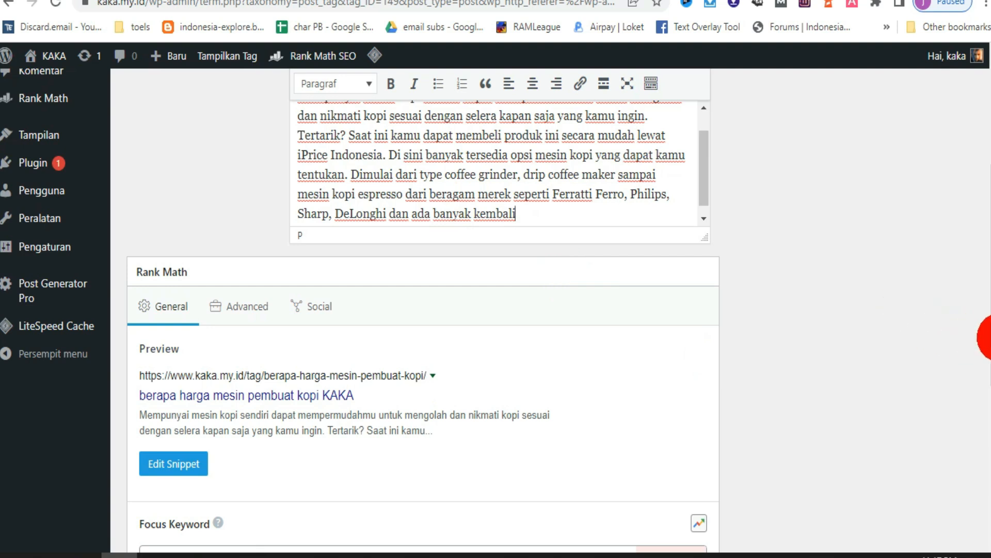
# - Save the tag "berapa harga mesin pembuat kopi" with its new description and review its Rank Math section
pyautogui.scroll(-6, 984, 338)
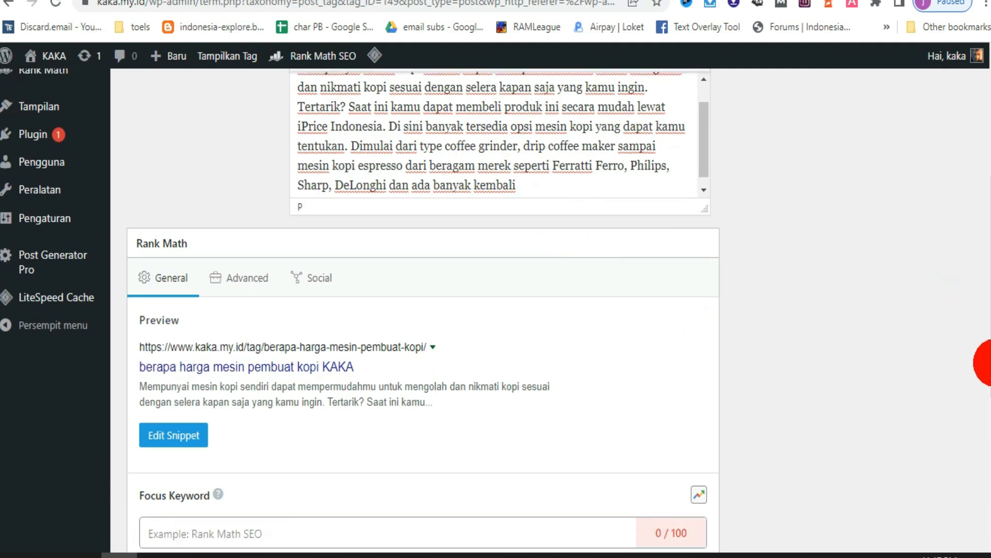
pyautogui.moveTo(979, 492); pyautogui.dragTo(978, 527)
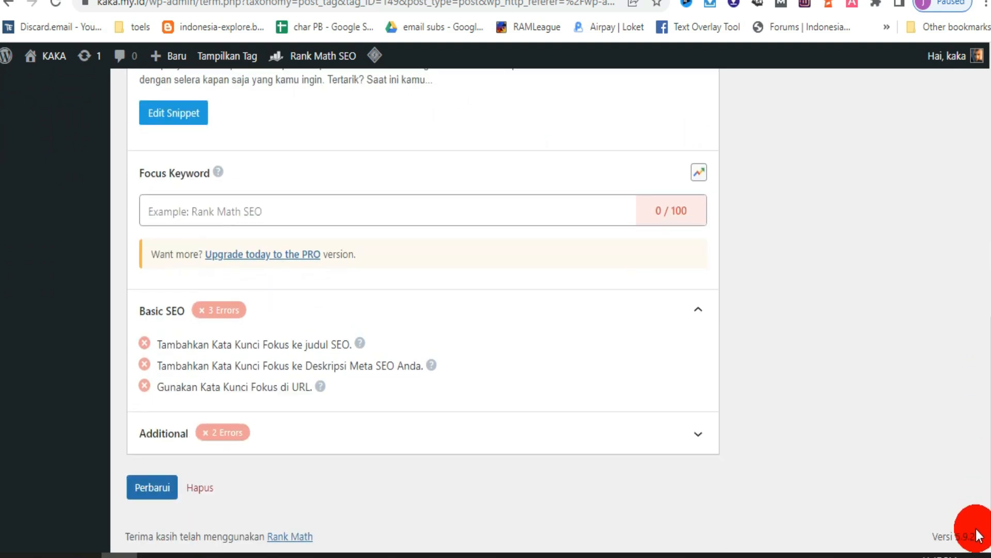
pyautogui.click(142, 486)
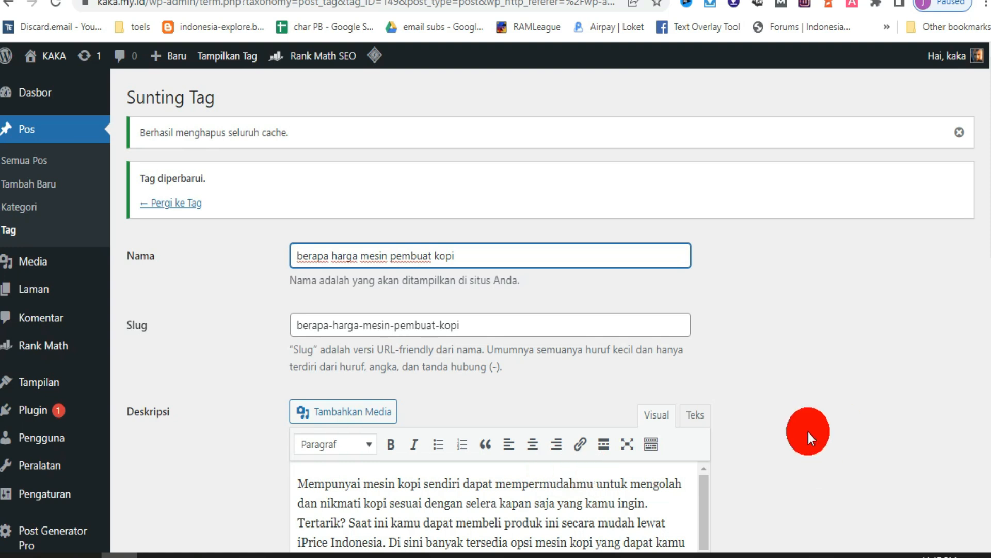
pyautogui.scroll(-6, 984, 206)
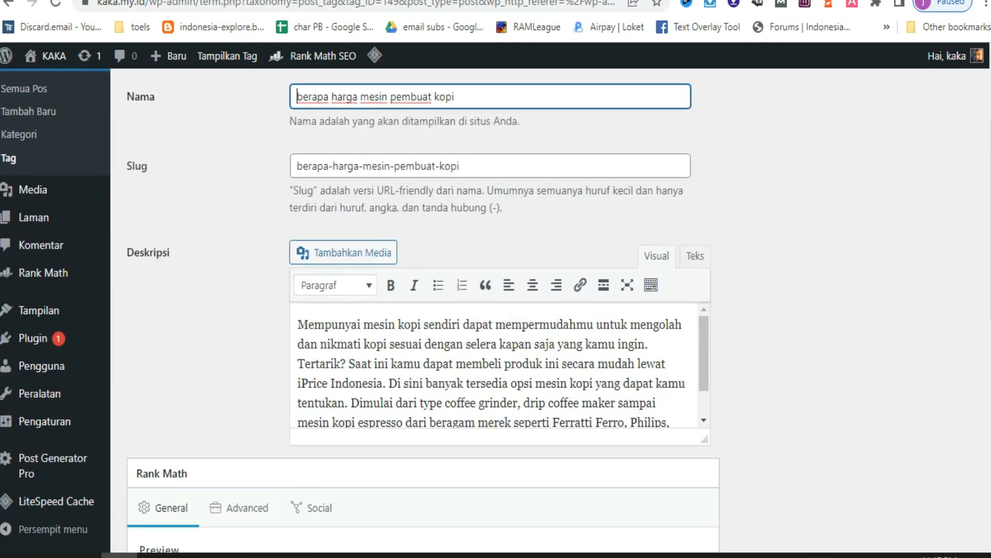
pyautogui.scroll(-5, 984, 207)
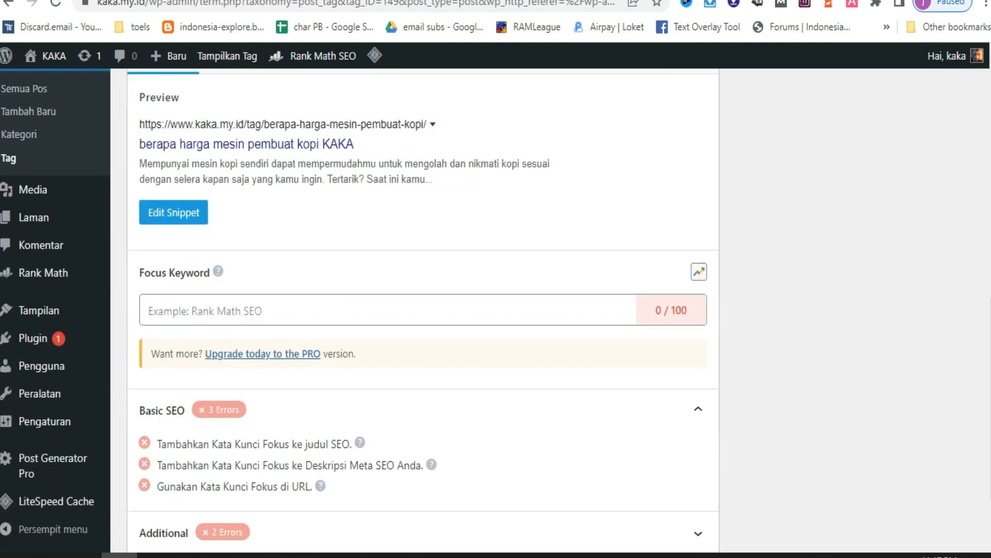
pyautogui.scroll(12, 983, 206)
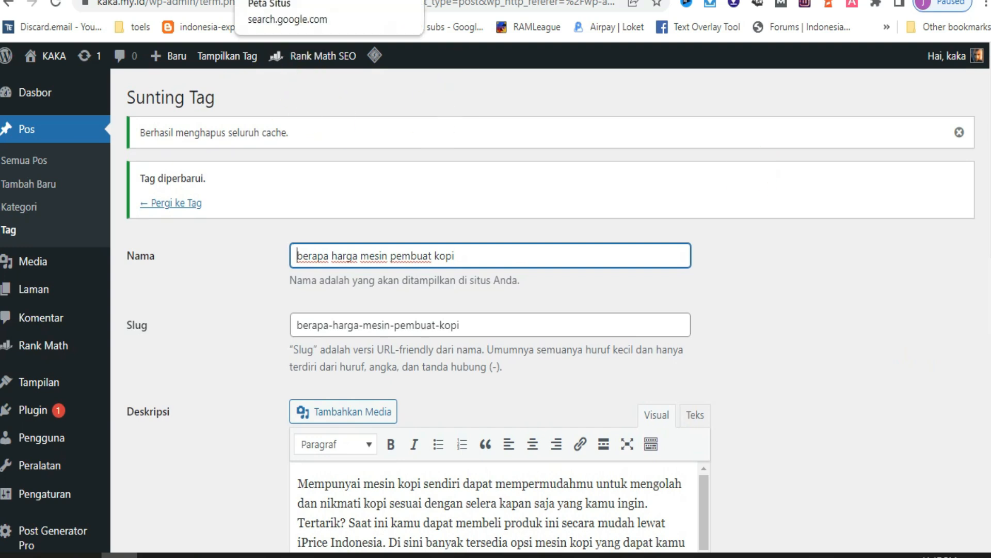
# - Switch to the Google Search Console sitemaps page, open the post_tag-sitemap.xml entry, and copy its file name
pyautogui.click(292, 0)
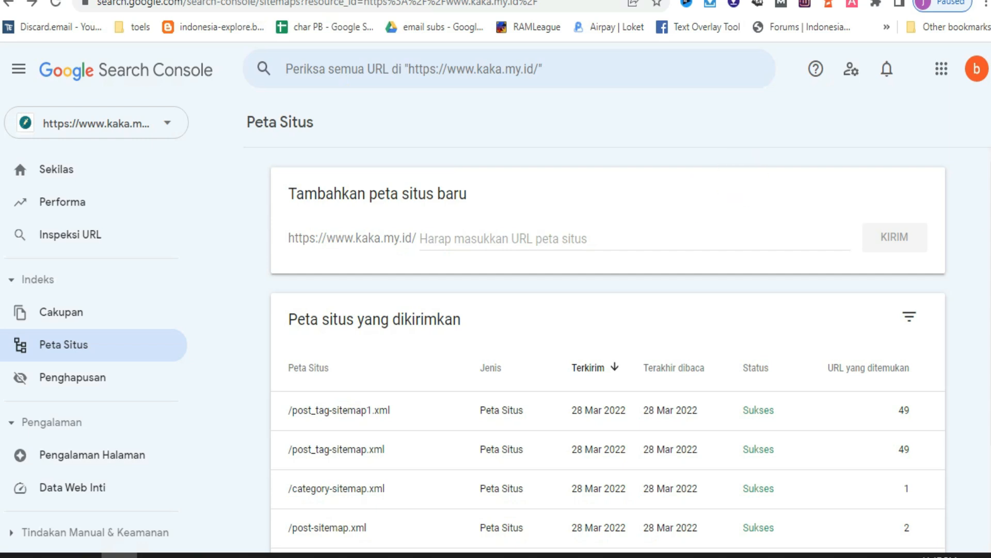
pyautogui.scroll(-2, 979, 198)
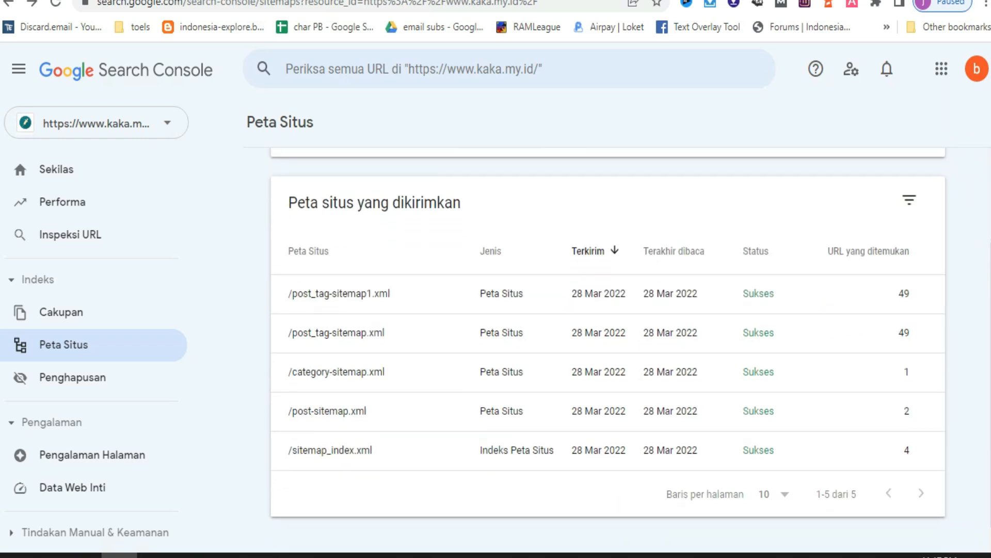
pyautogui.click(877, 333)
pyautogui.moveTo(513, 130); pyautogui.dragTo(346, 133)
pyautogui.rightClick(382, 127)
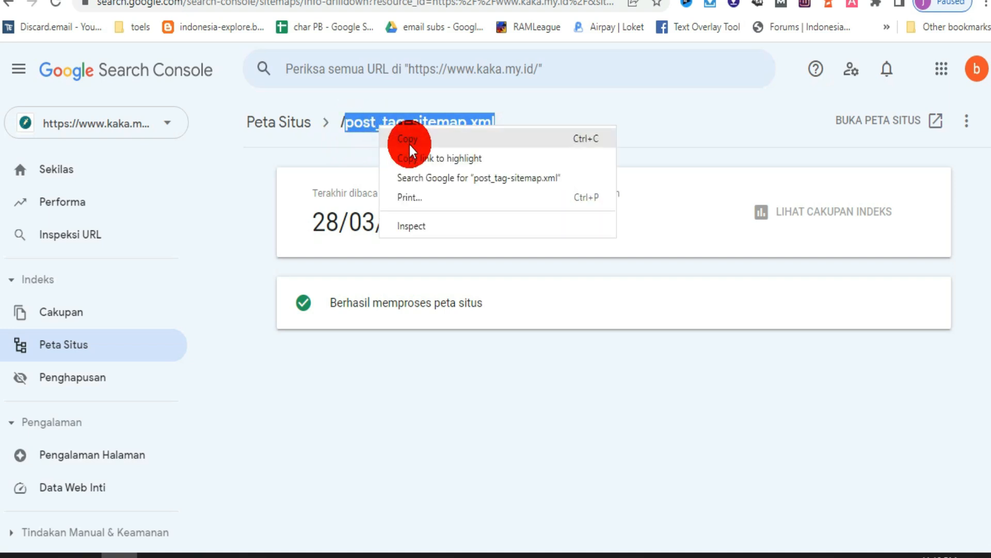
pyautogui.click(410, 139)
# - Submit post_tag-sitemap.xml as a new sitemap and reload the sitemaps page to check the submitted list
pyautogui.click(438, 239)
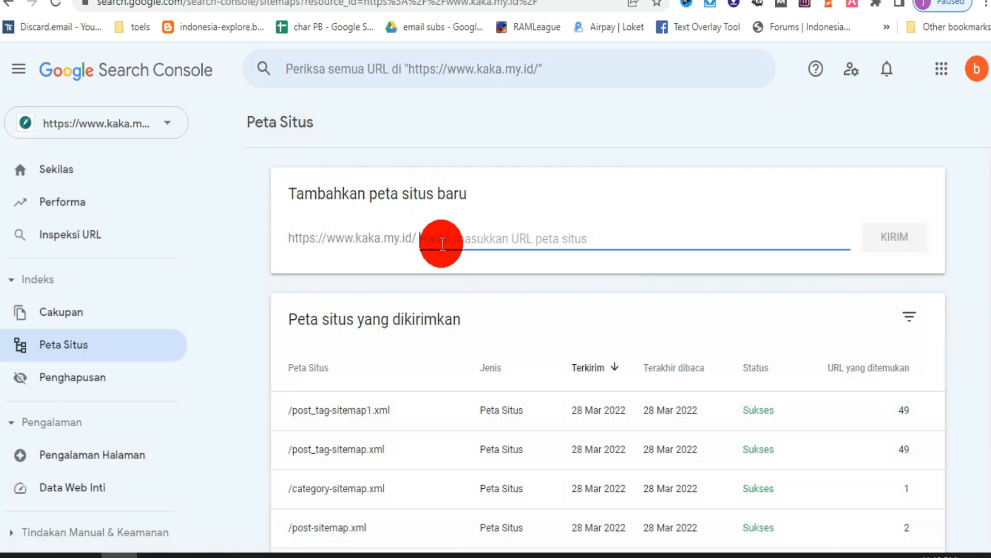
pyautogui.rightClick(443, 242)
pyautogui.click(480, 368)
pyautogui.click(877, 237)
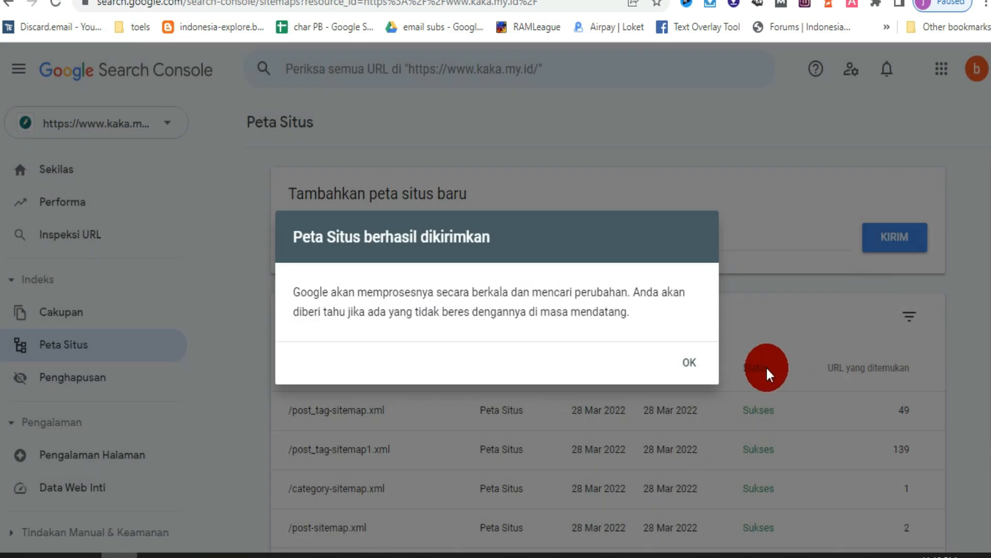
pyautogui.click(690, 363)
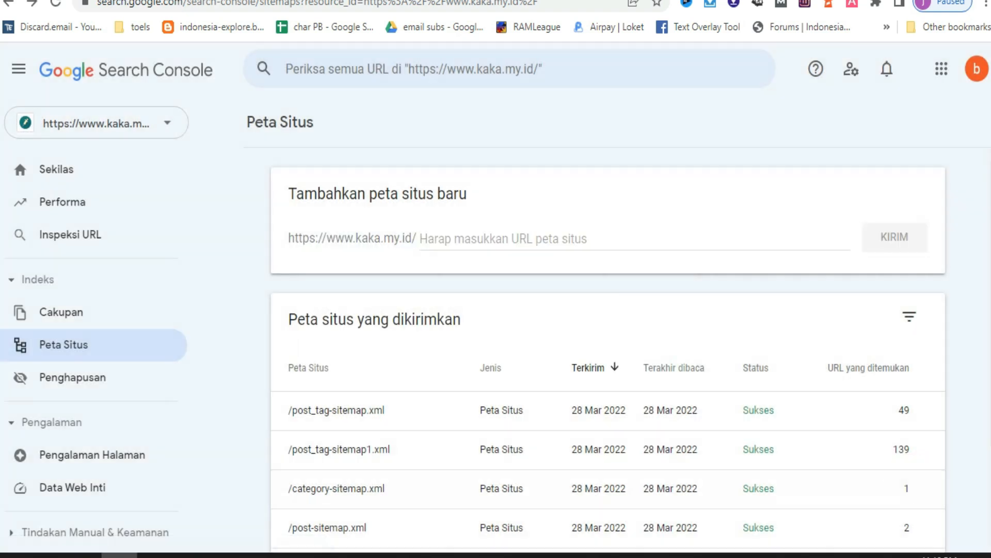
pyautogui.scroll(-3, 976, 413)
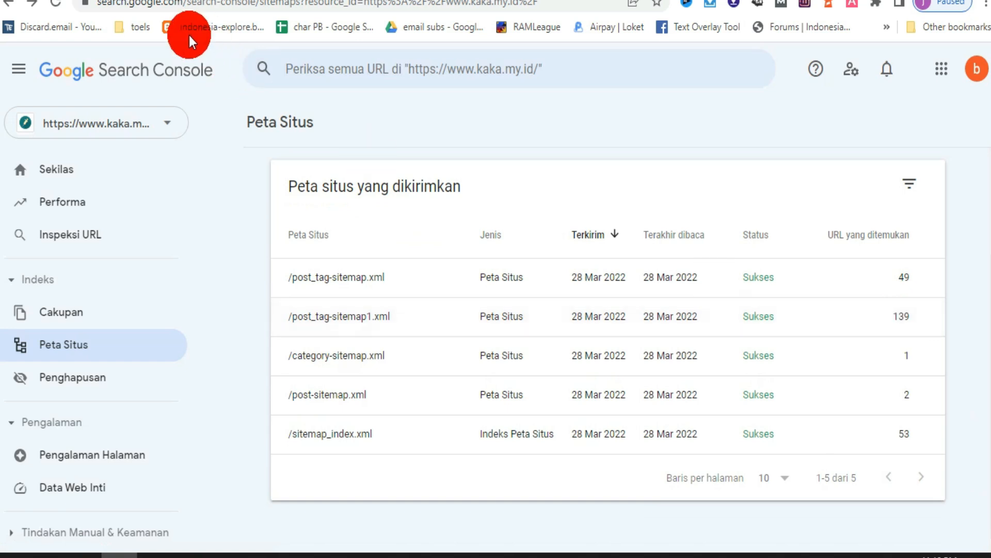
pyautogui.click(56, 6)
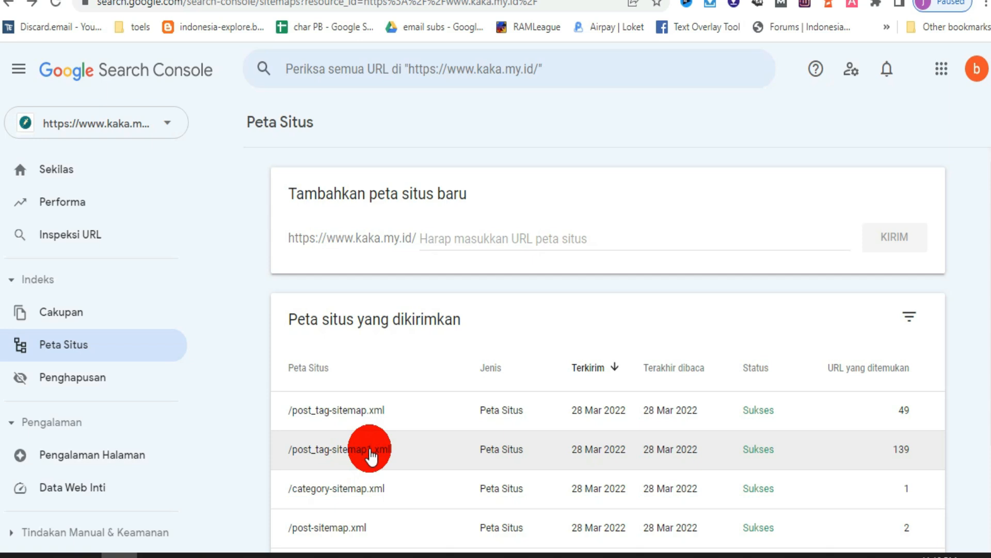
# - Paste the copied sitemap name as a new sitemap URL and edit it to post_tag-sitemap2.xml
pyautogui.click(464, 243)
pyautogui.rightClick(458, 242)
pyautogui.click(515, 363)
pyautogui.click(510, 239)
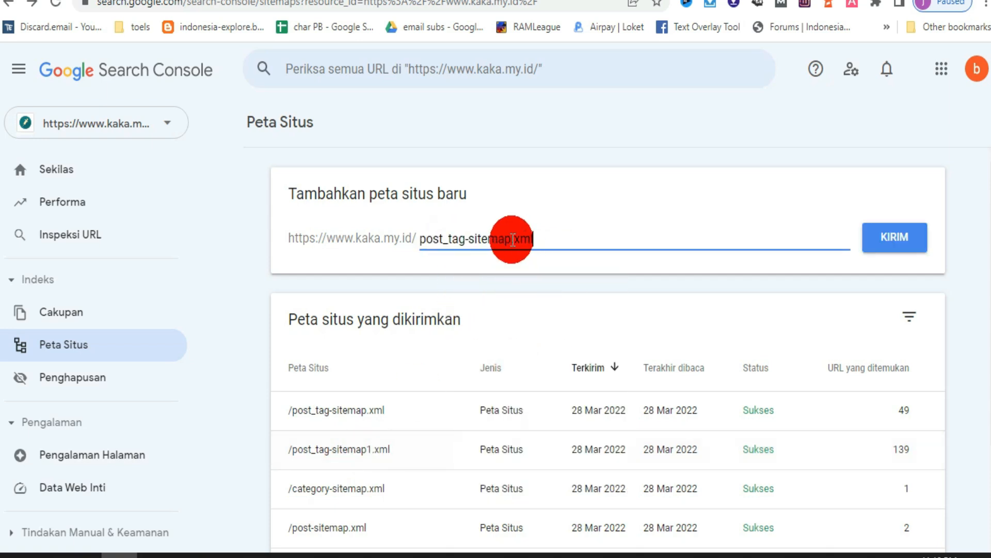
pyautogui.write('2')
# - Change the number in the new sitemap URL so it reads post_tag-sitemap3.xml
pyautogui.moveTo(553, 237); pyautogui.dragTo(410, 243)
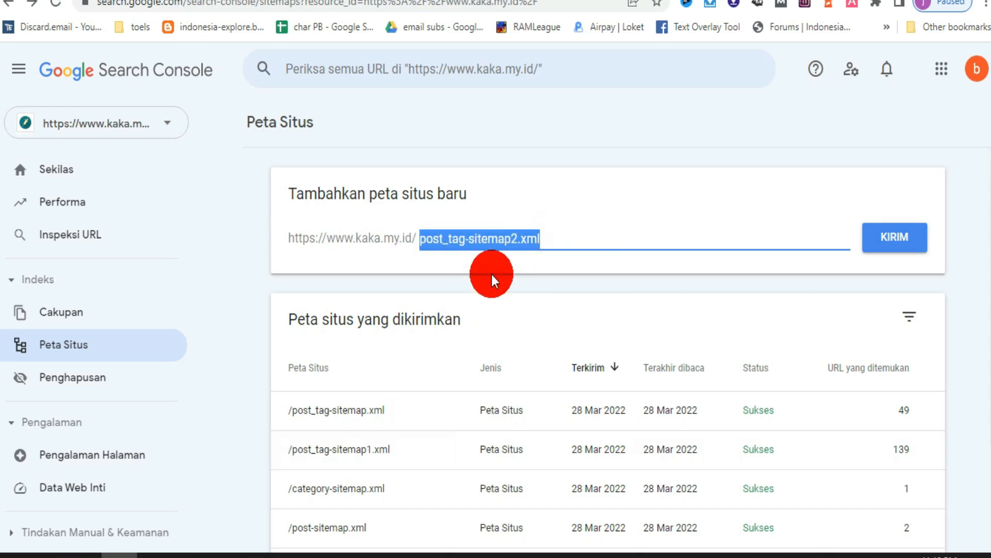
pyautogui.click(514, 238)
pyautogui.moveTo(514, 238); pyautogui.dragTo(518, 238)
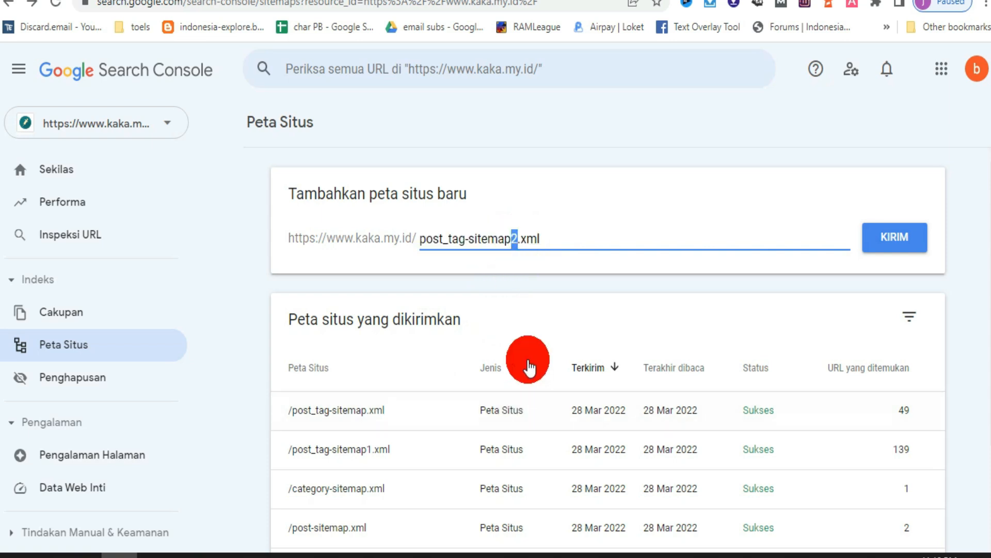
pyautogui.write('3')
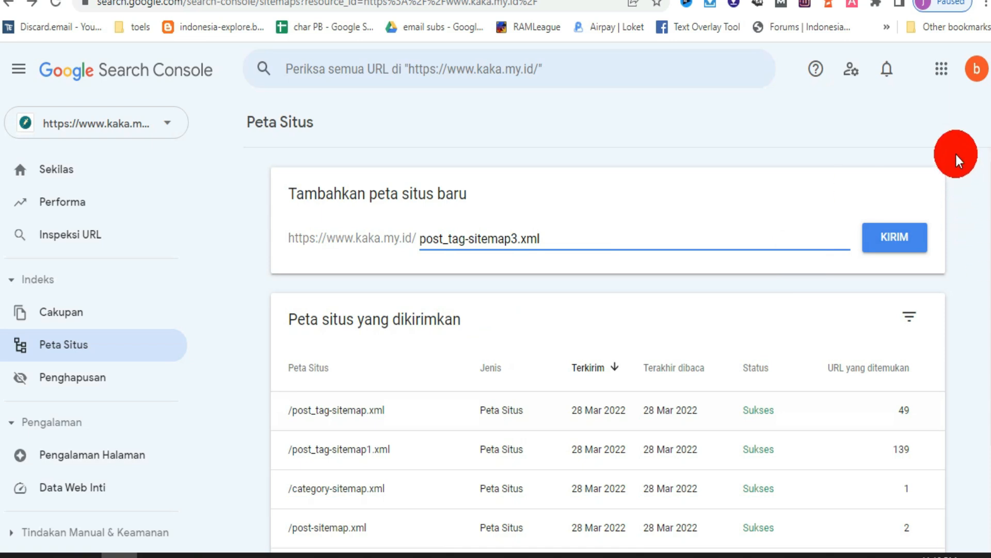
# - Switch to the indigital Chrome profile and search Google for "google webmaster"
pyautogui.click(937, 4)
pyautogui.click(827, 366)
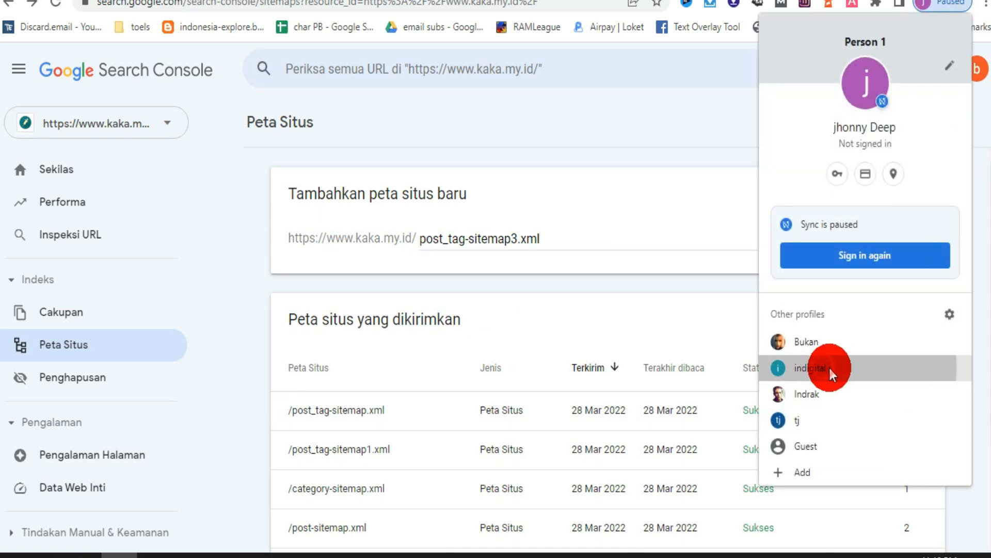
pyautogui.click(237, 3)
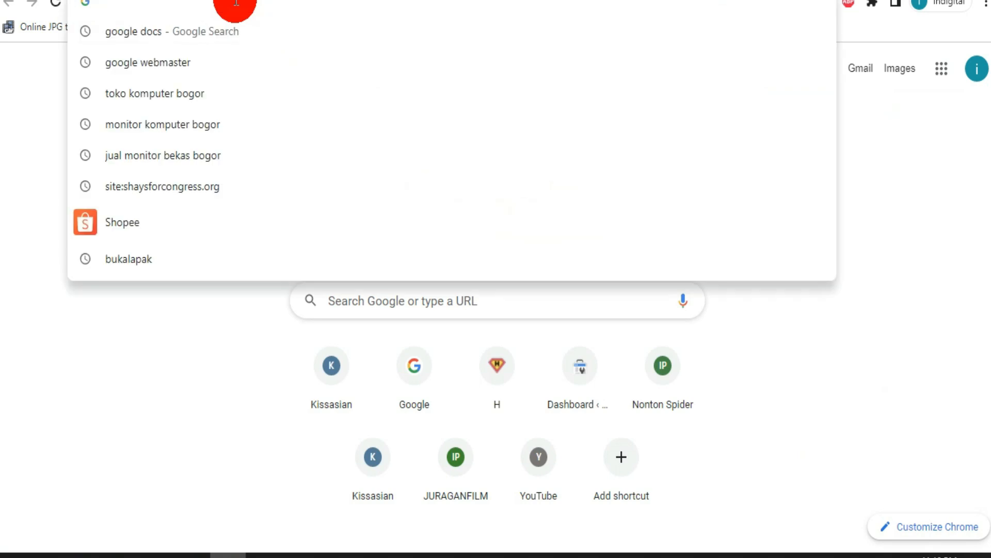
pyautogui.write('google.com')
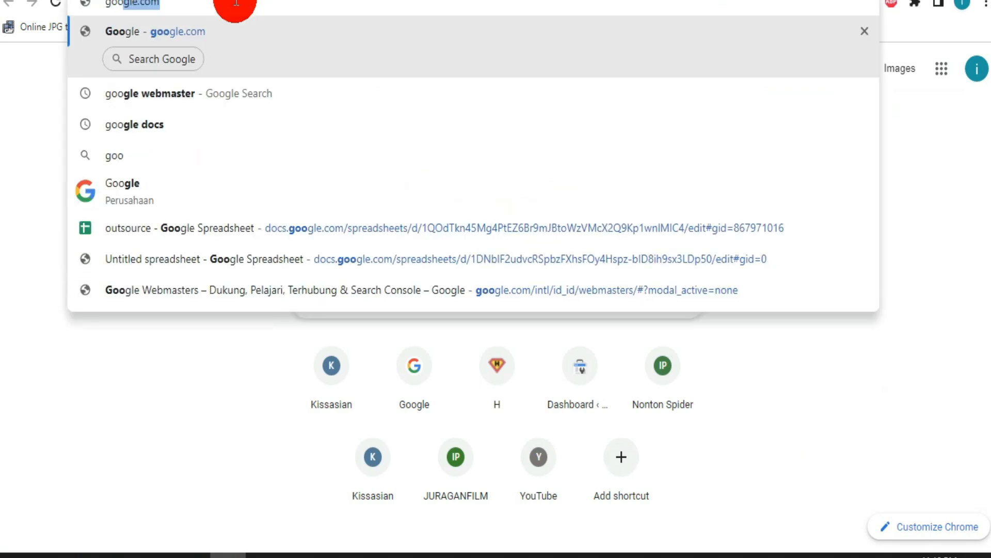
pyautogui.click(172, 91)
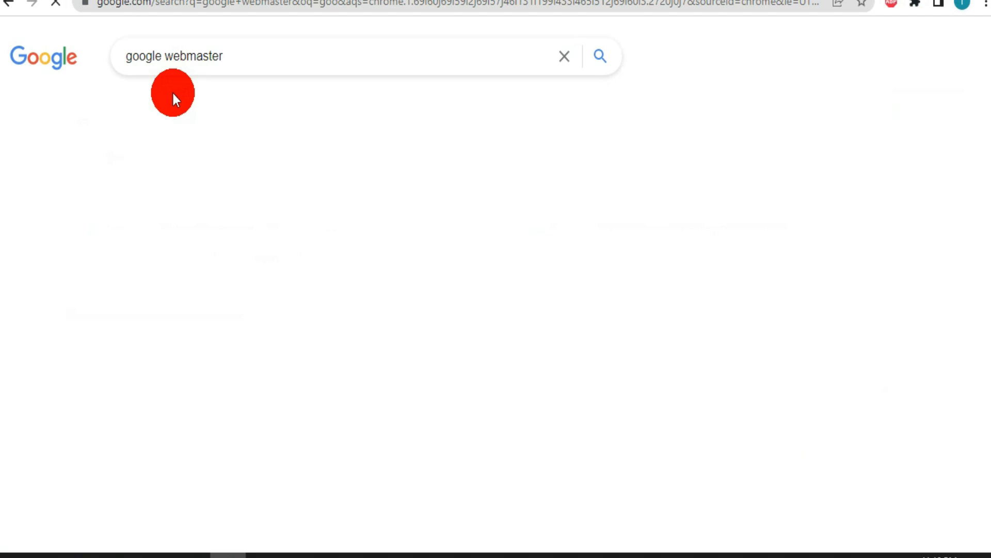
# - Open the Google Webmasters site, enter Search Console, and examine the submitted post_tag sitemaps of this profile's site
pyautogui.click(238, 195)
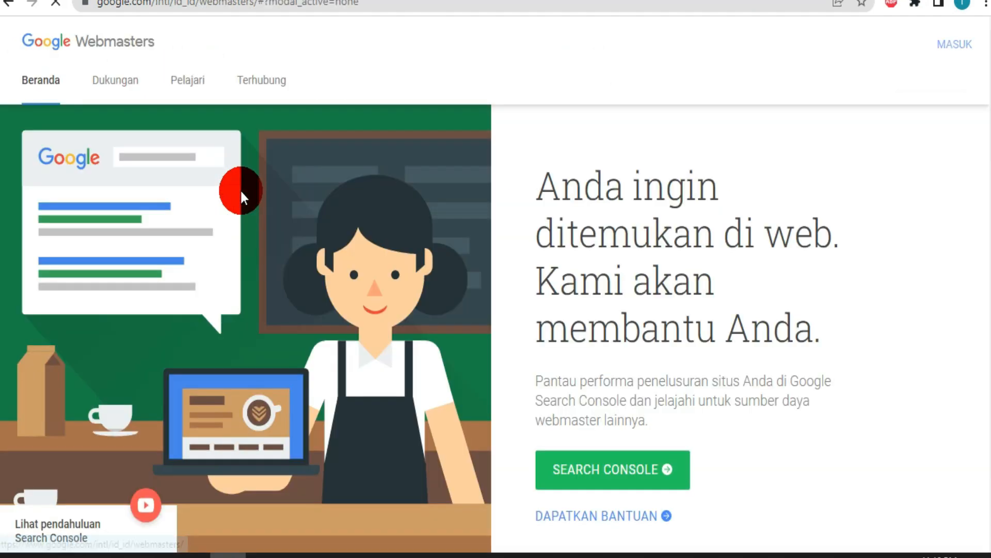
pyautogui.click(953, 48)
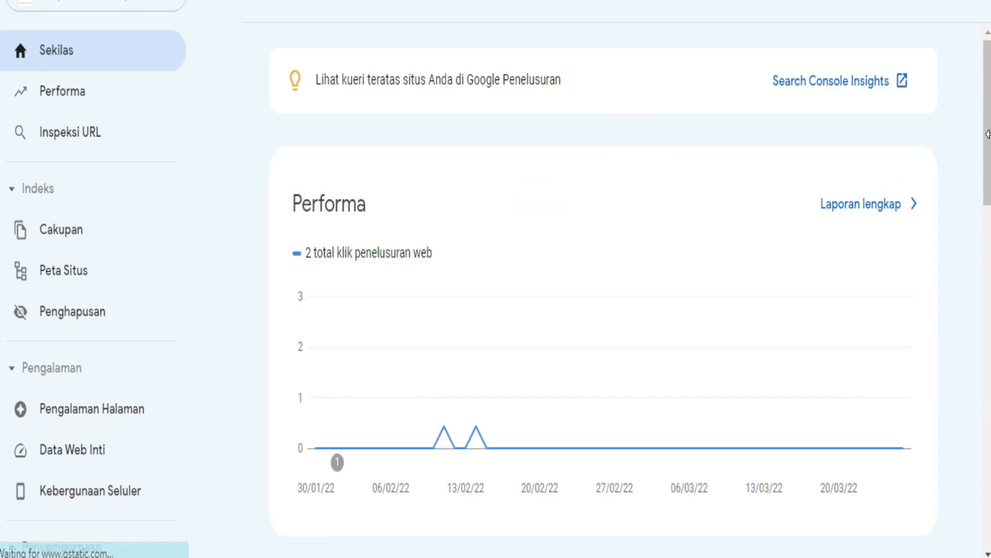
pyautogui.click(67, 267)
pyautogui.moveTo(987, 110); pyautogui.dragTo(983, 214)
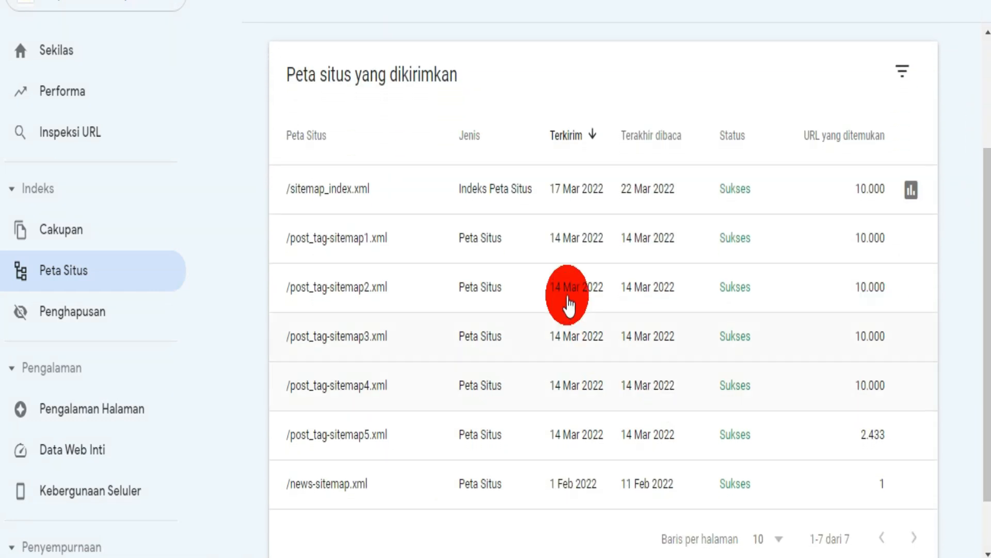